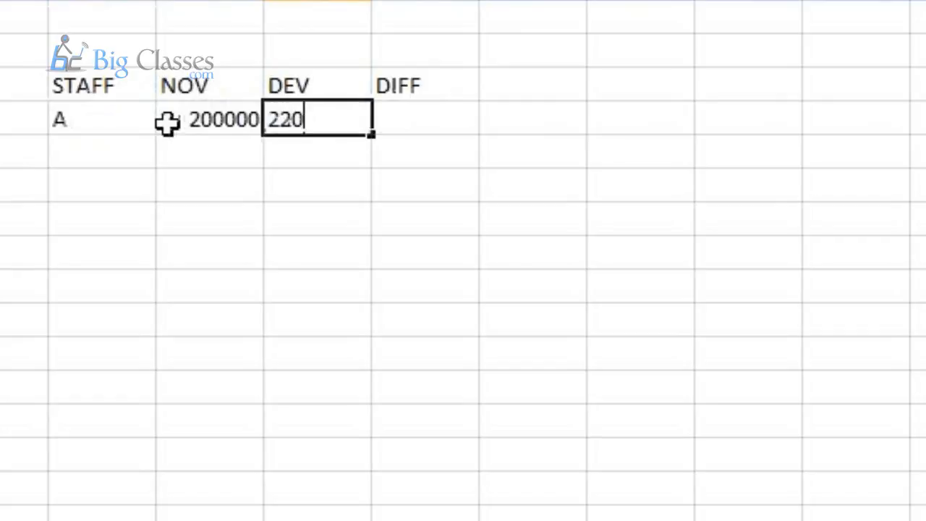
- Complete staff A's row with 220000 under DEV and 20000 under DIFF
text(000)
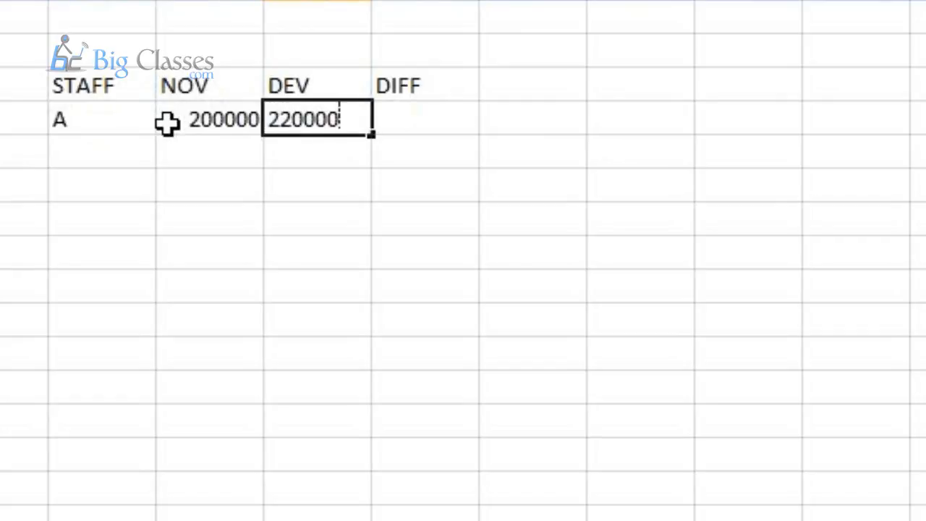
key(Tab)
text(20)
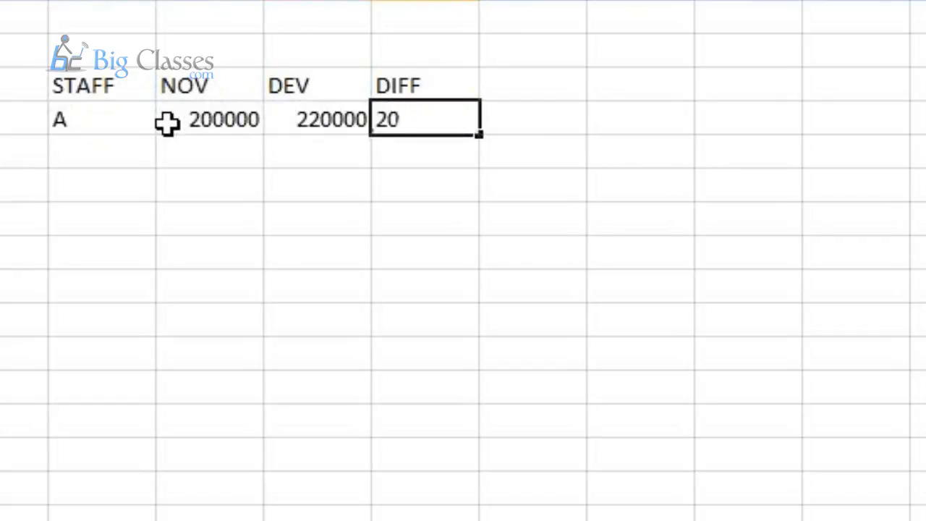
text(000)
key(Return)
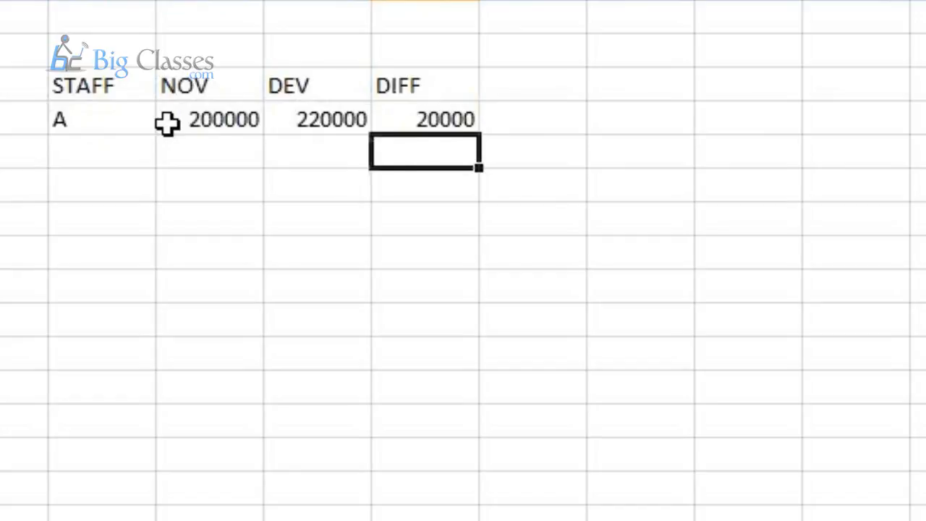
- Add a row for staff B with NOV 200000, DEV 180000 and DIFF -20000
key(Left)
key(Left)
key(Left)
text(B)
key(Tab)
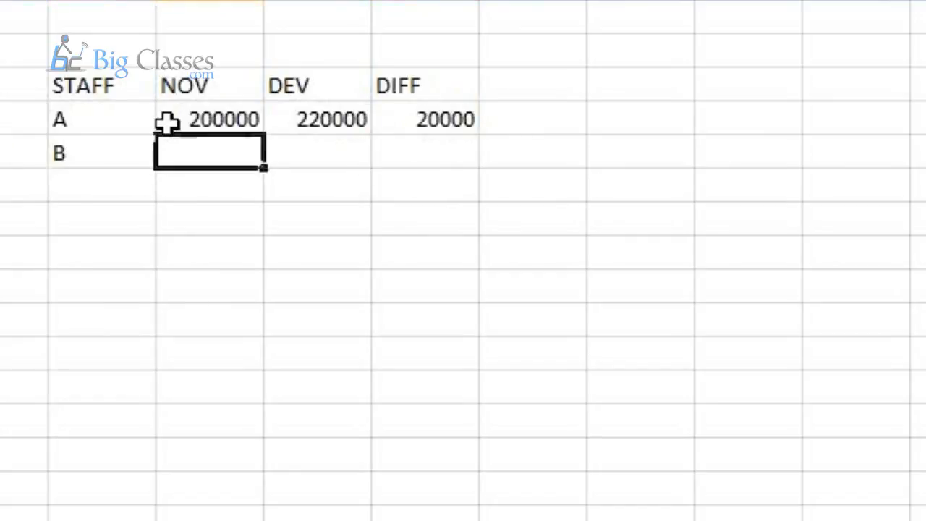
text(200000)
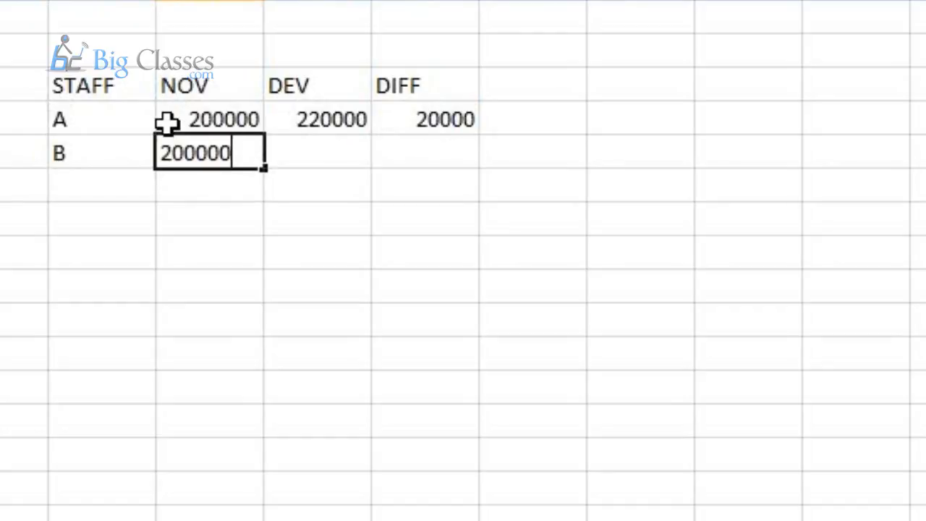
key(Tab)
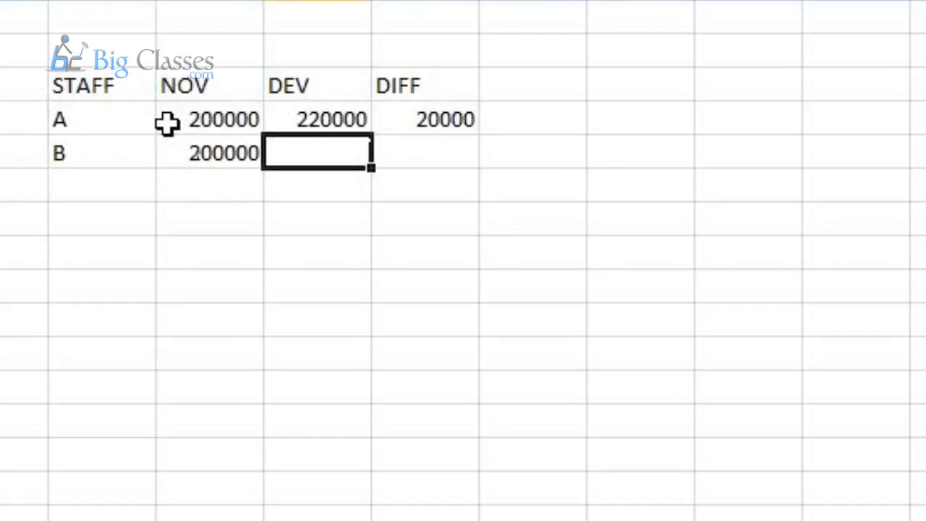
text(180000)
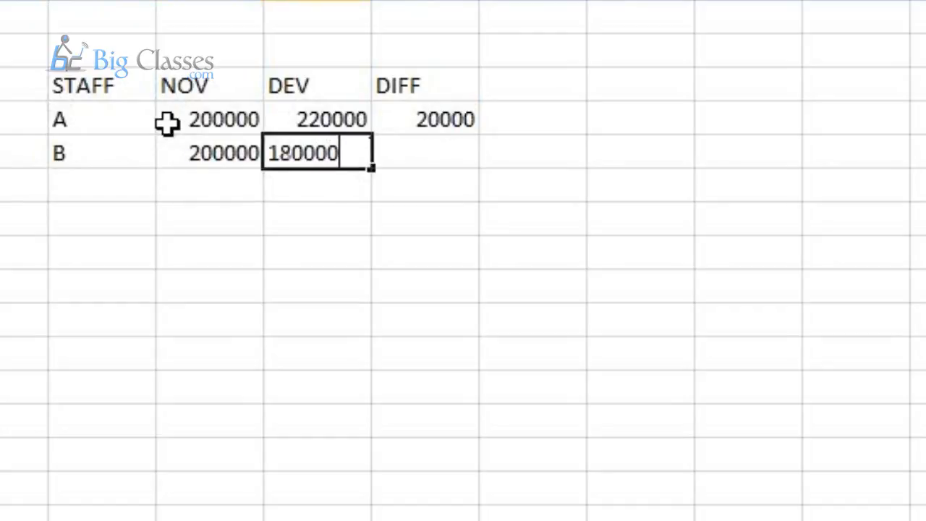
key(Tab)
text(-20)
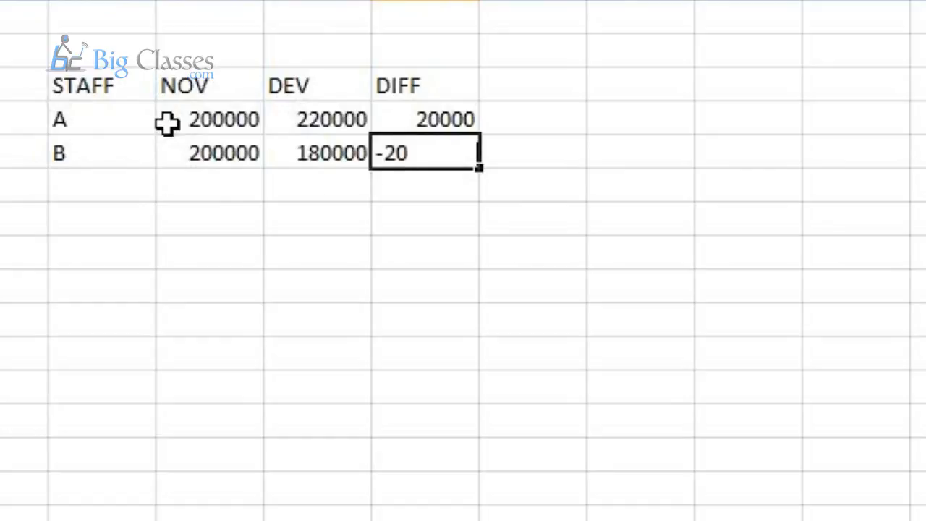
text(000)
key(Return)
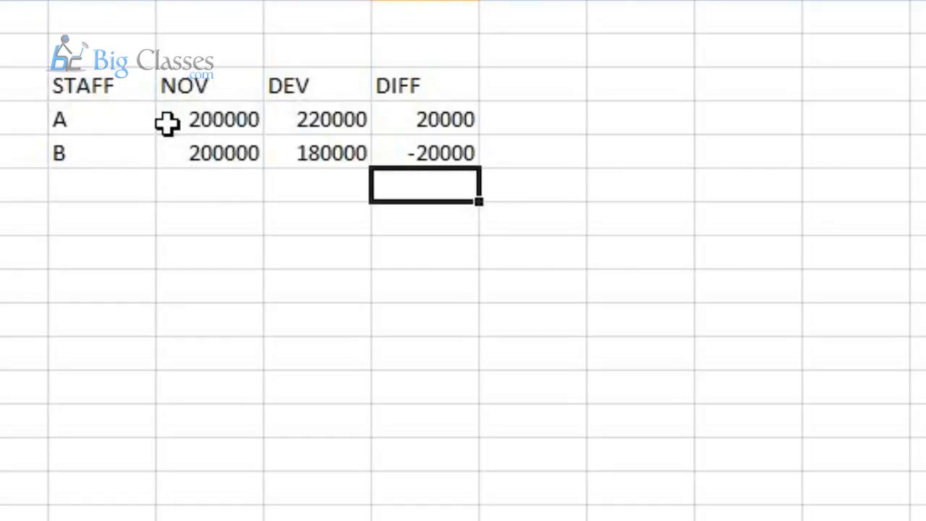
- Add a row for staff C with NOV 200000, DEV 250000 and DIFF 50000
key(Left)
key(Left)
key(Left)
text(C)
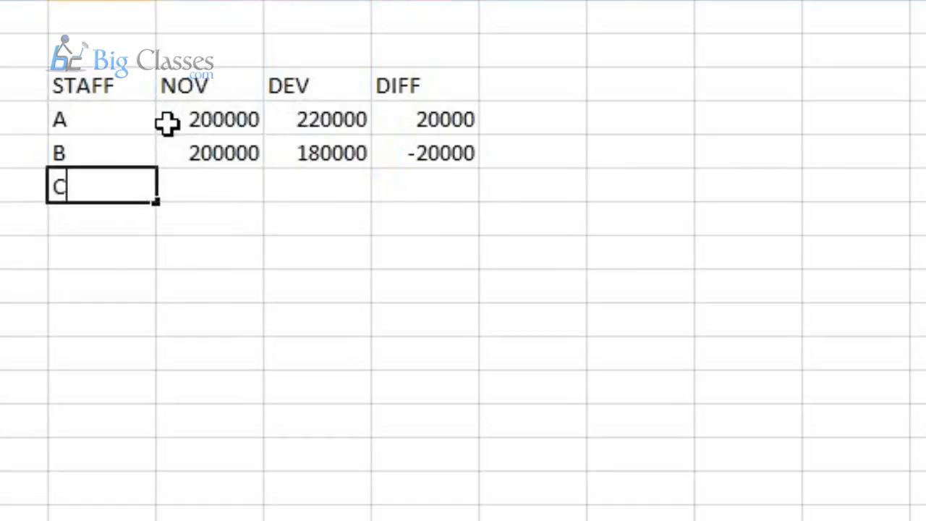
key(Tab)
text(200000)
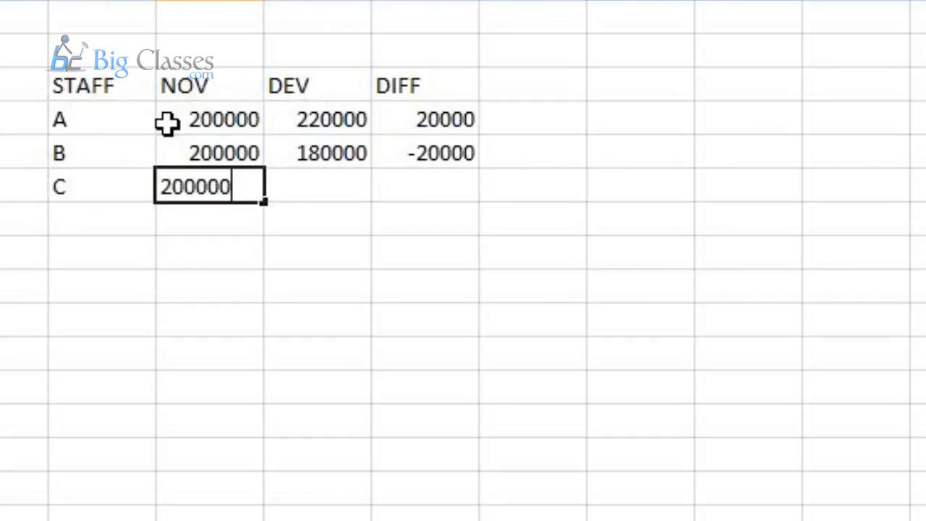
key(Tab)
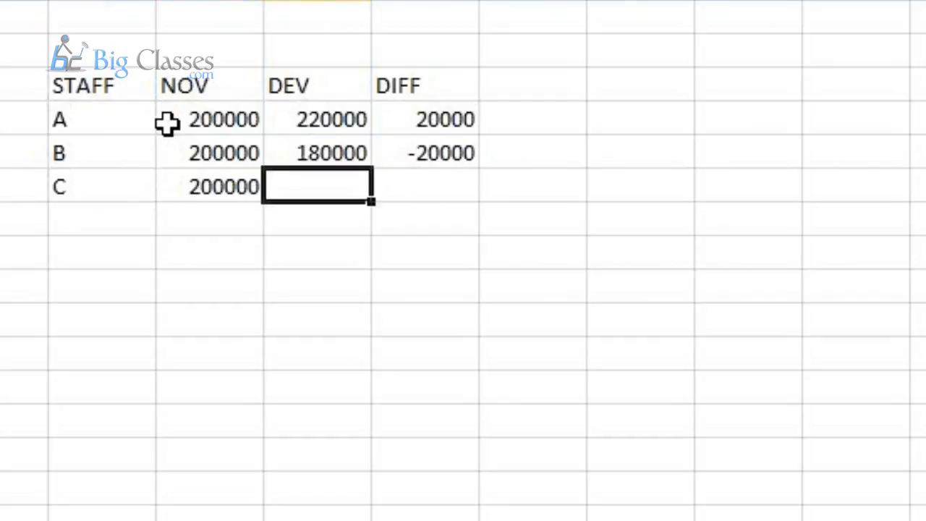
text(250000)
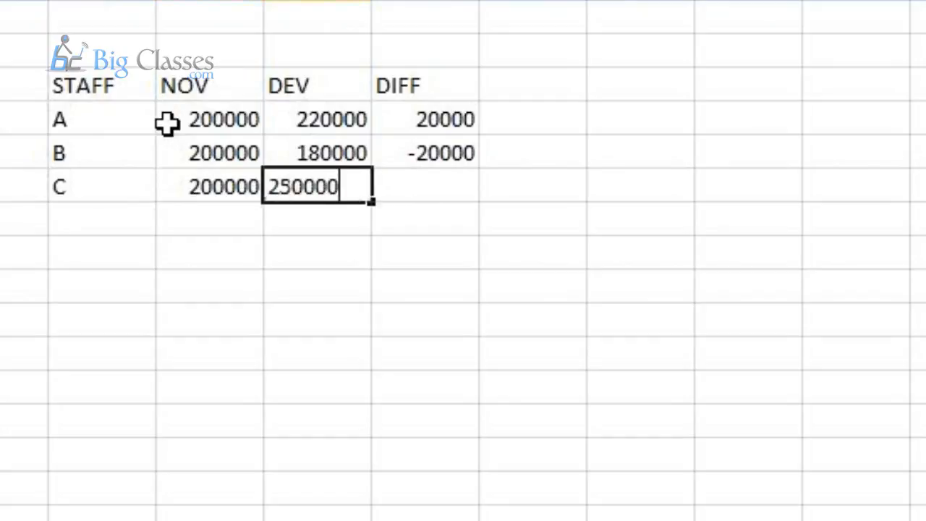
key(Tab)
text(50000)
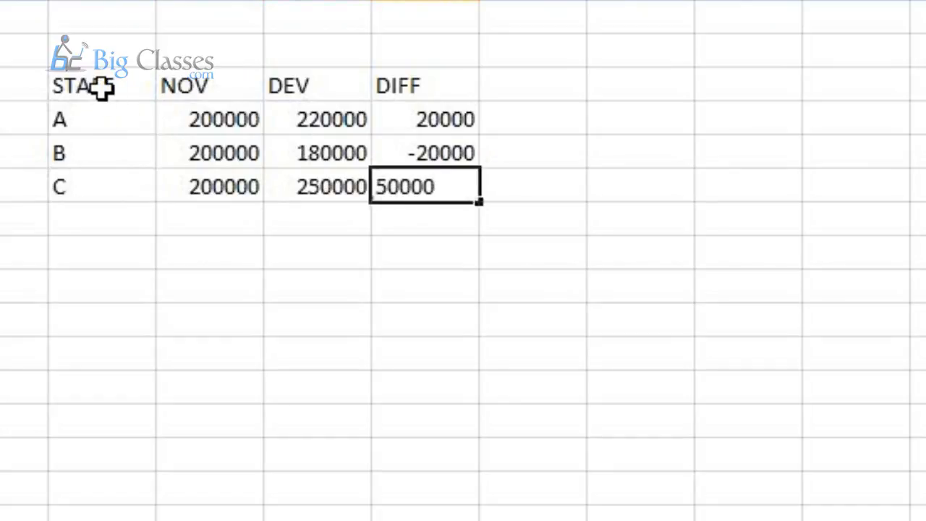
- Apply all borders to the whole staff table and make its header row bold
drag(99, 87, 389, 183)
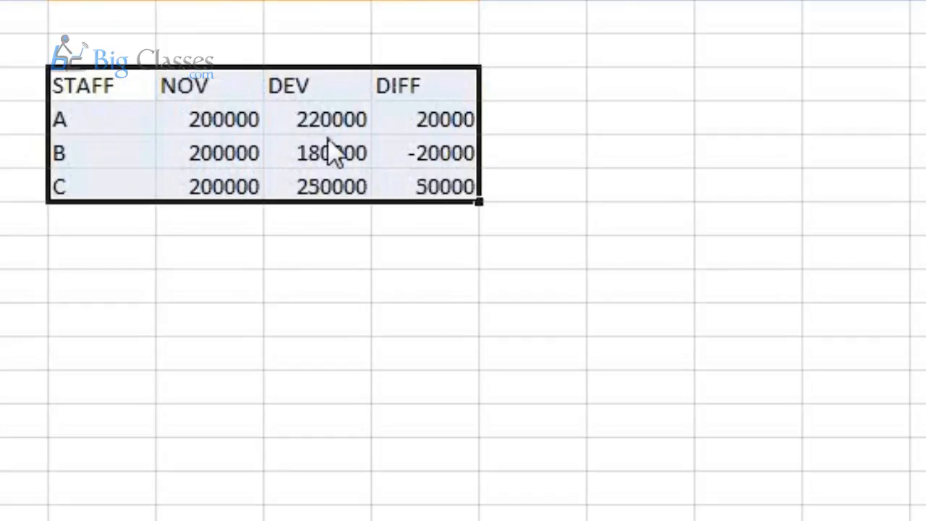
click(355, 2)
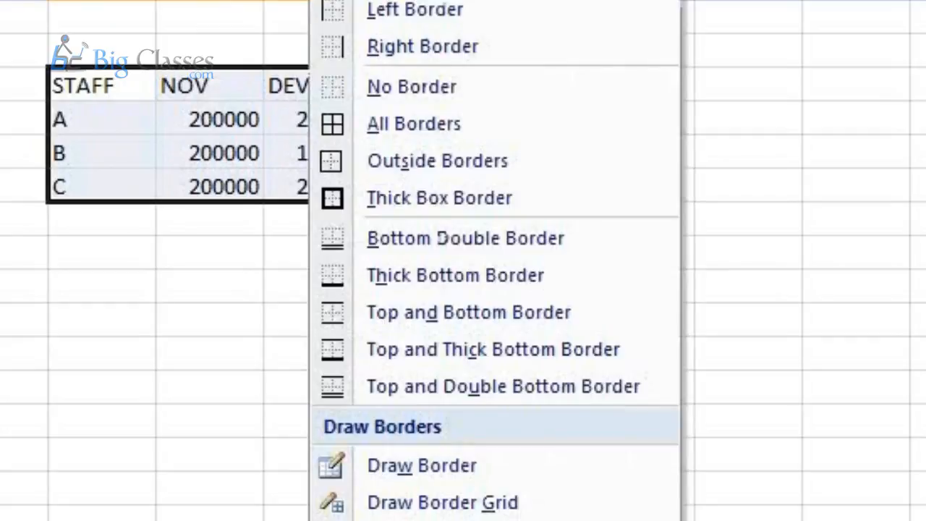
click(400, 137)
drag(91, 87, 397, 84)
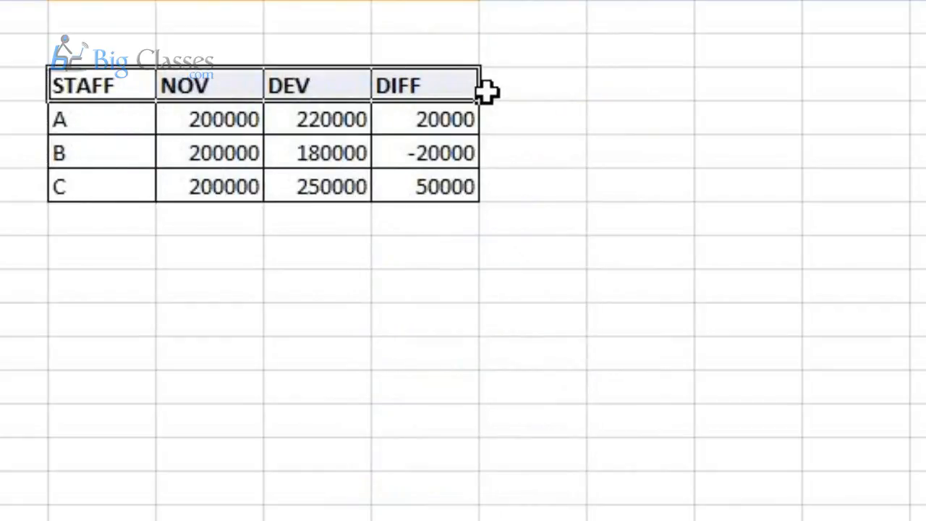
- Examine the DIFF value of each staff member and staff B's whole row
click(86, 126)
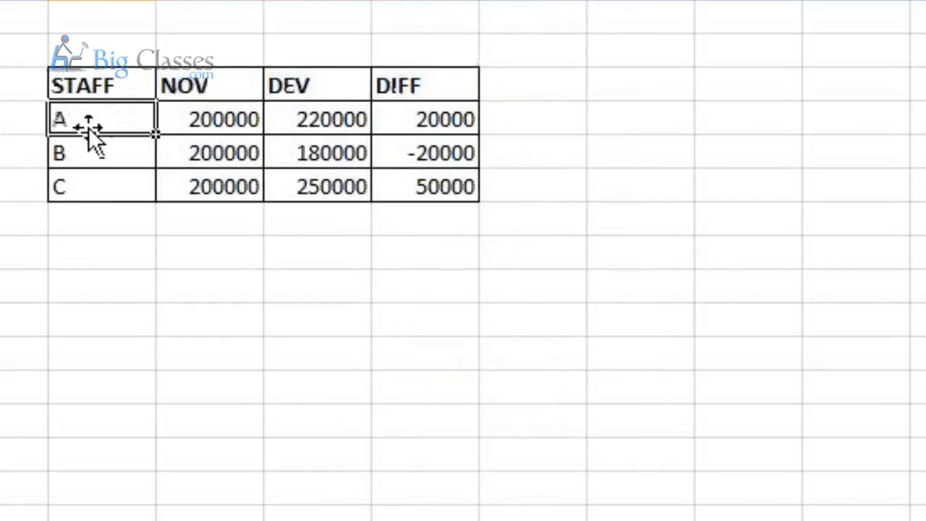
click(428, 120)
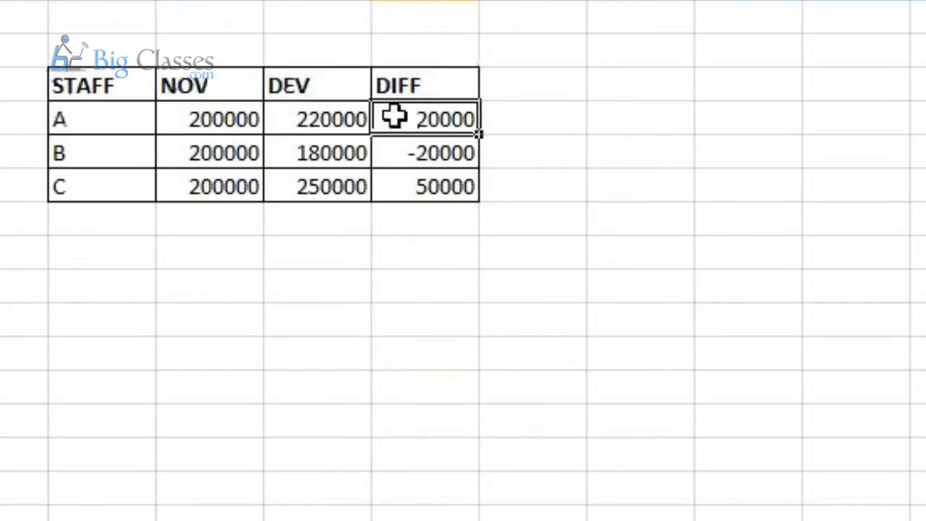
click(108, 149)
click(397, 151)
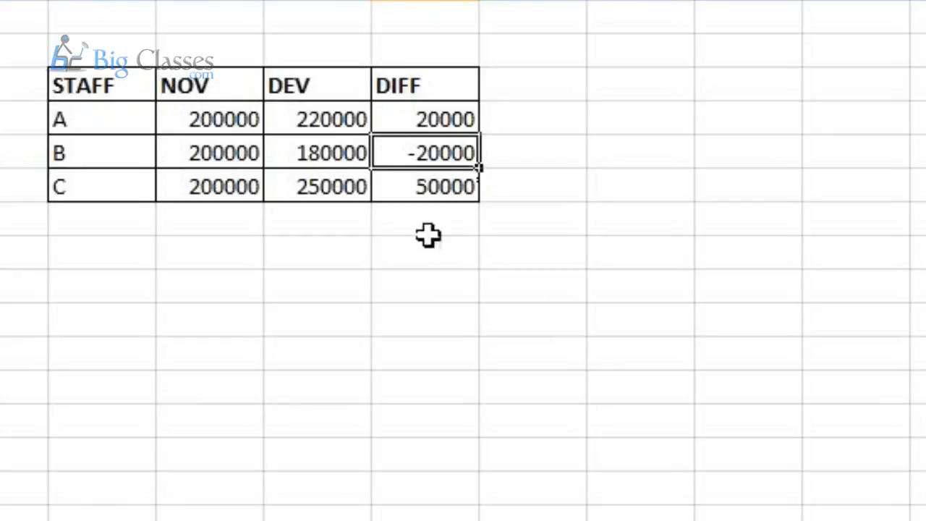
click(101, 199)
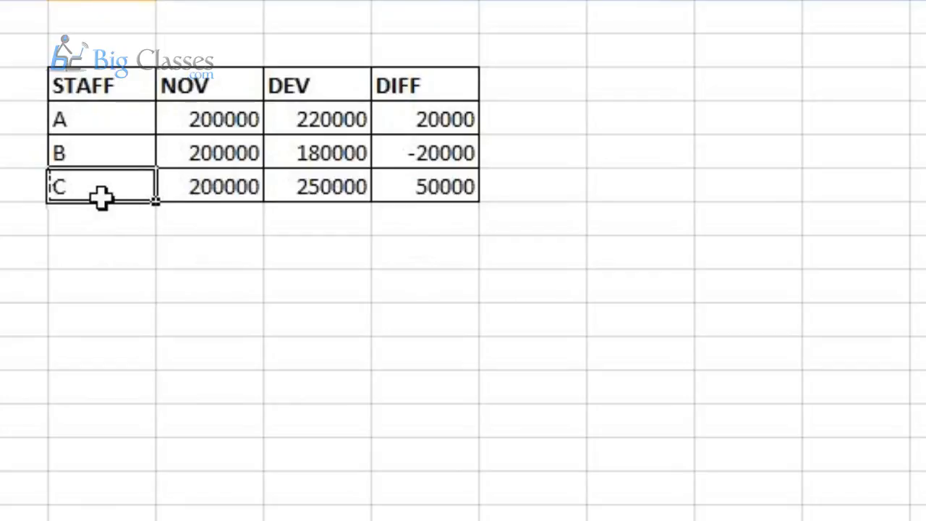
click(382, 192)
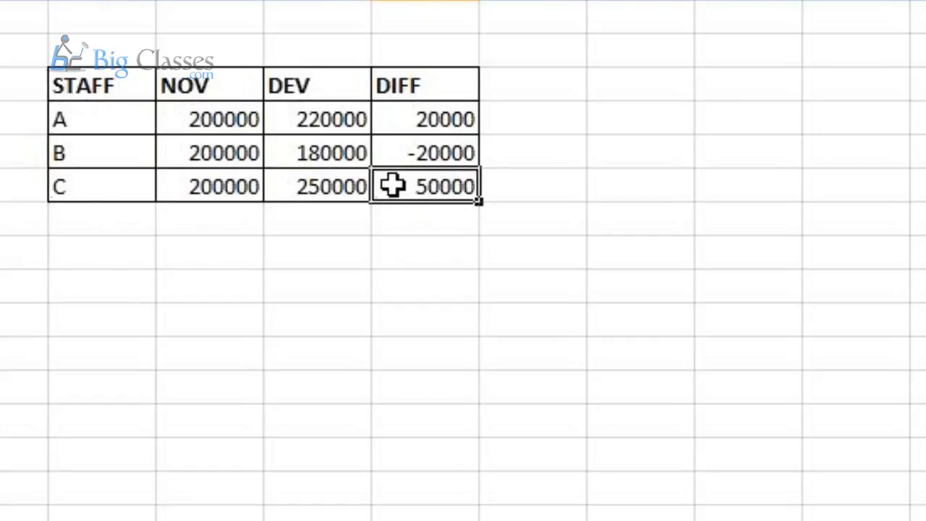
click(418, 113)
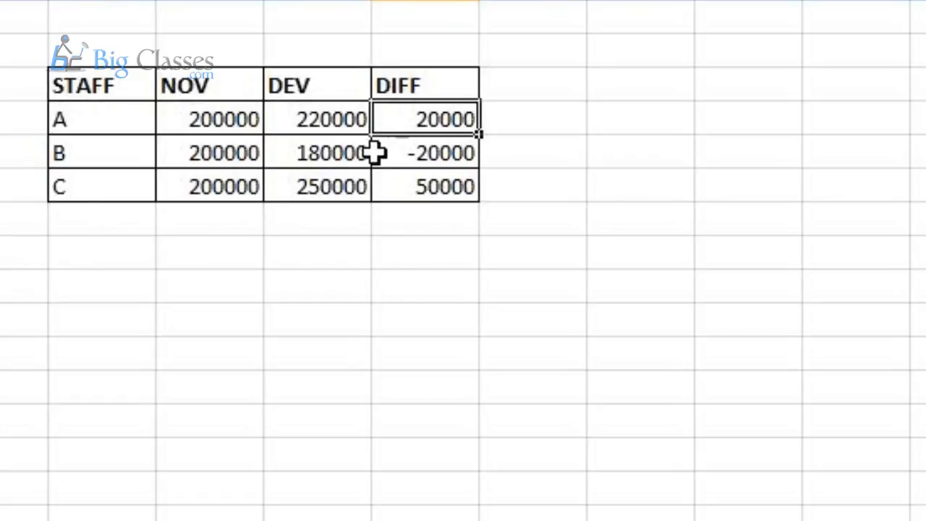
drag(53, 155, 421, 153)
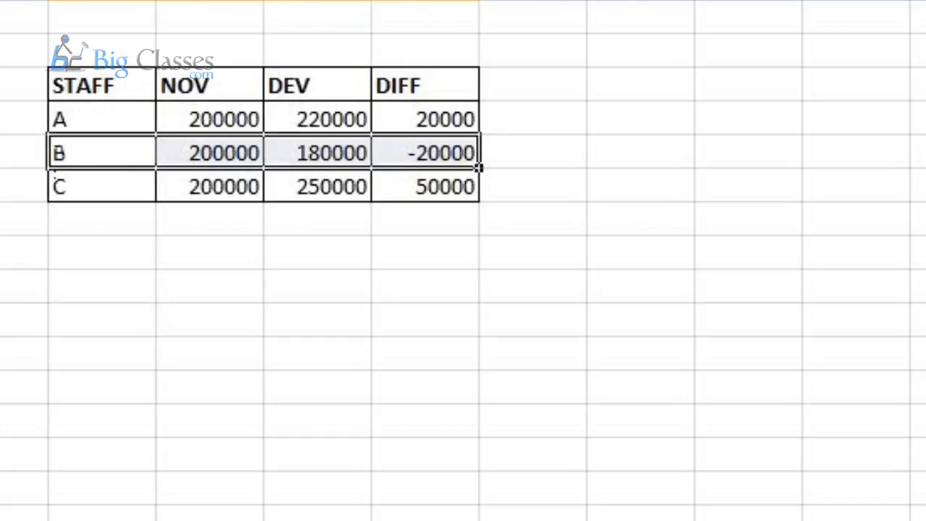
click(0, 152)
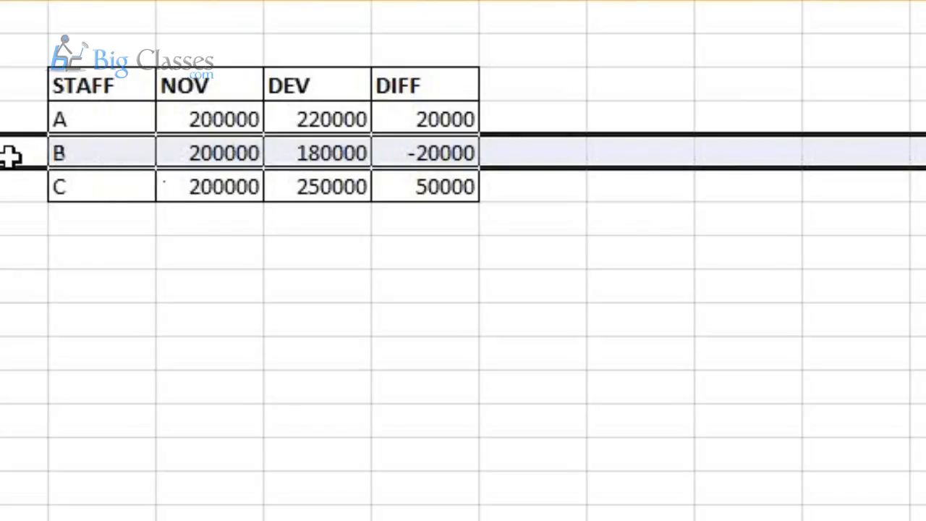
click(427, 153)
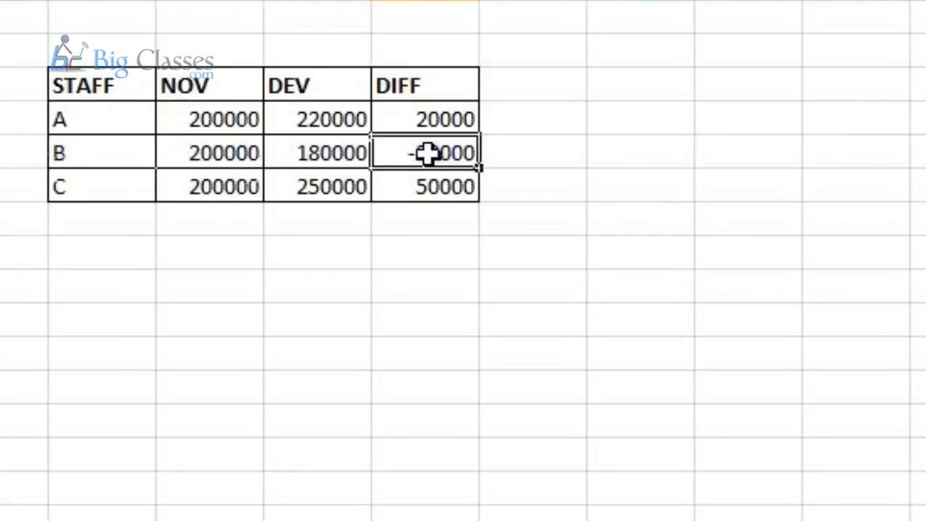
double_click(395, 153)
drag(397, 153, 480, 151)
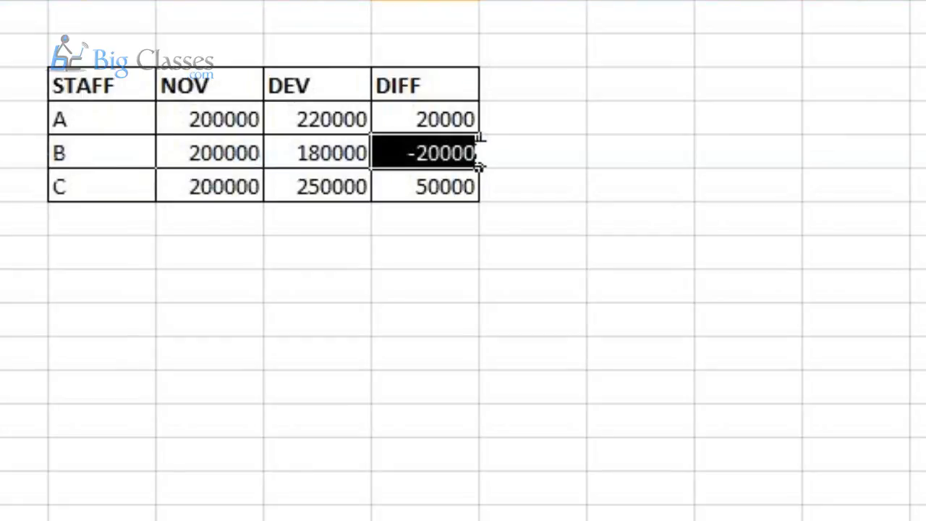
text(=)
click(42, 153)
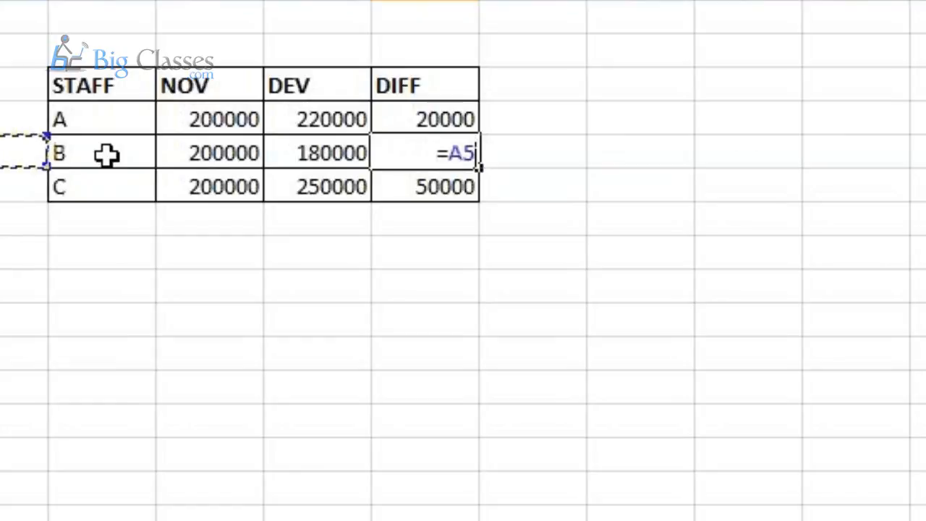
key(Escape)
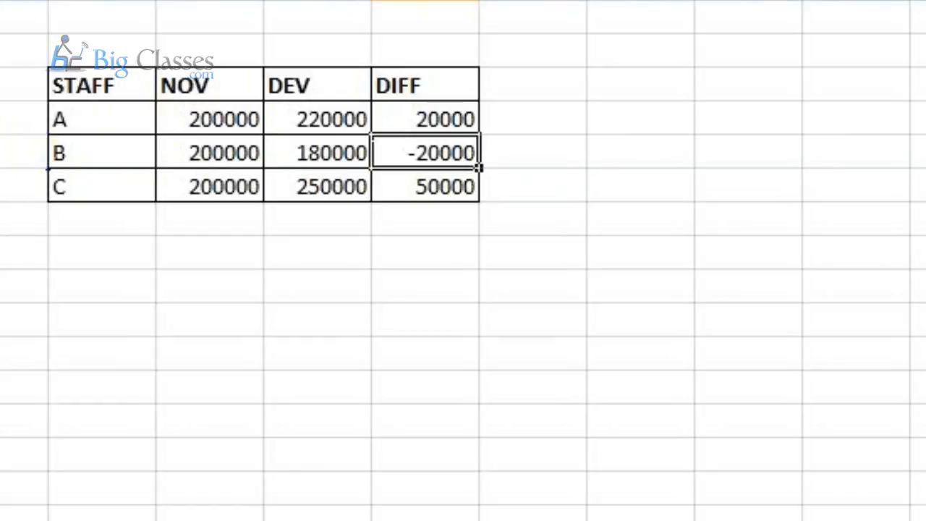
- Try extending the three staff data rows down the sheet with AutoFill to make a 21-row list, then undo the fill
click(1, 153)
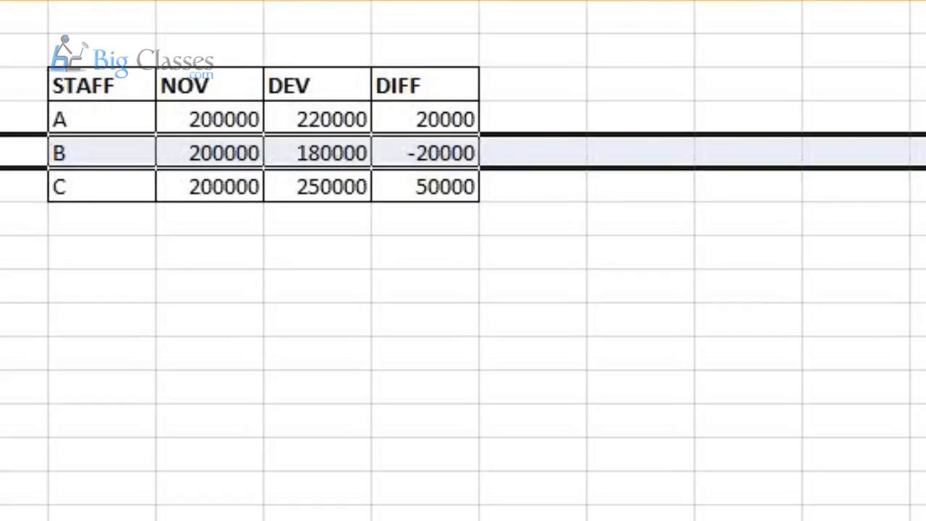
drag(94, 120, 405, 196)
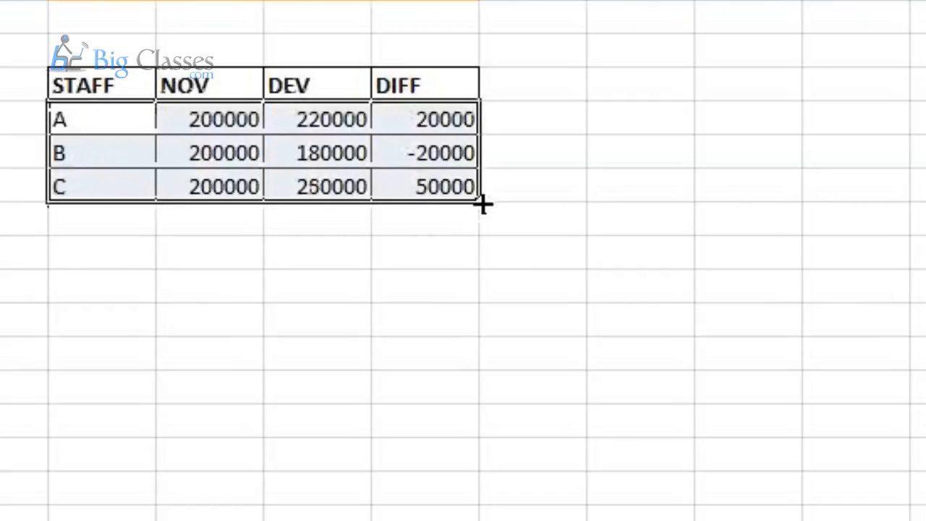
drag(483, 204, 481, 520)
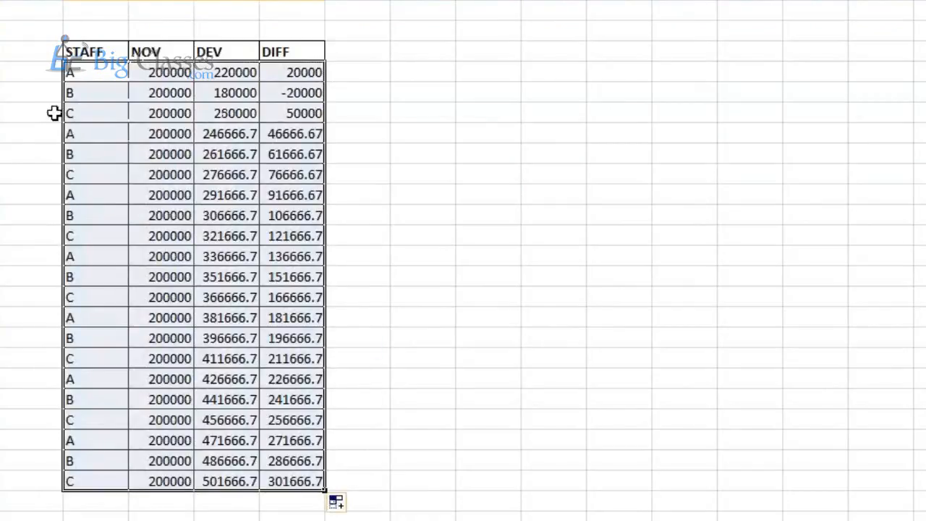
click(99, 95)
click(93, 197)
click(81, 399)
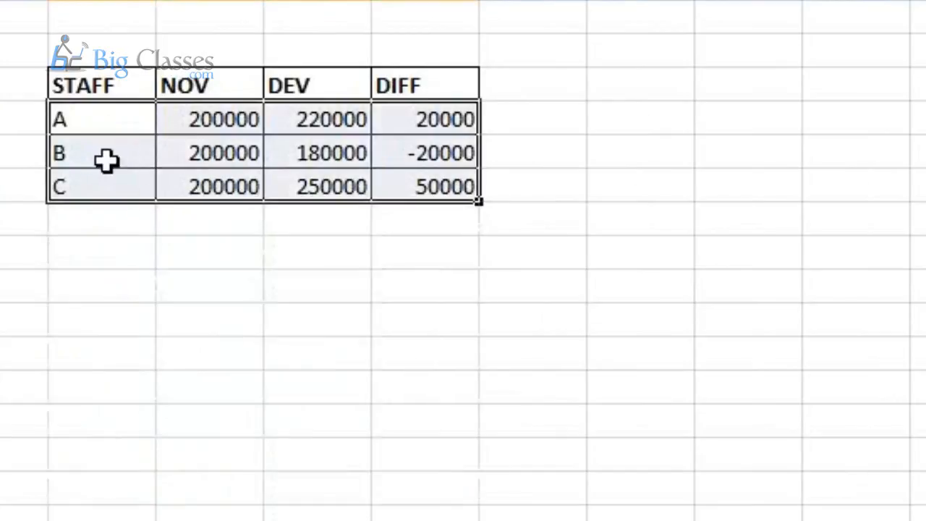
- Change the font colour of staff B's table row, from STAFF through DIFF, to red
drag(97, 151, 412, 134)
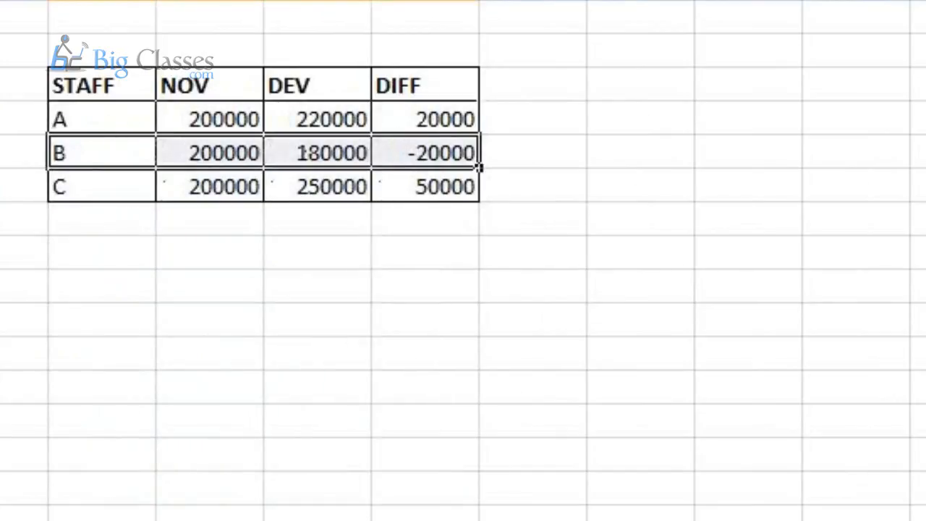
click(361, 272)
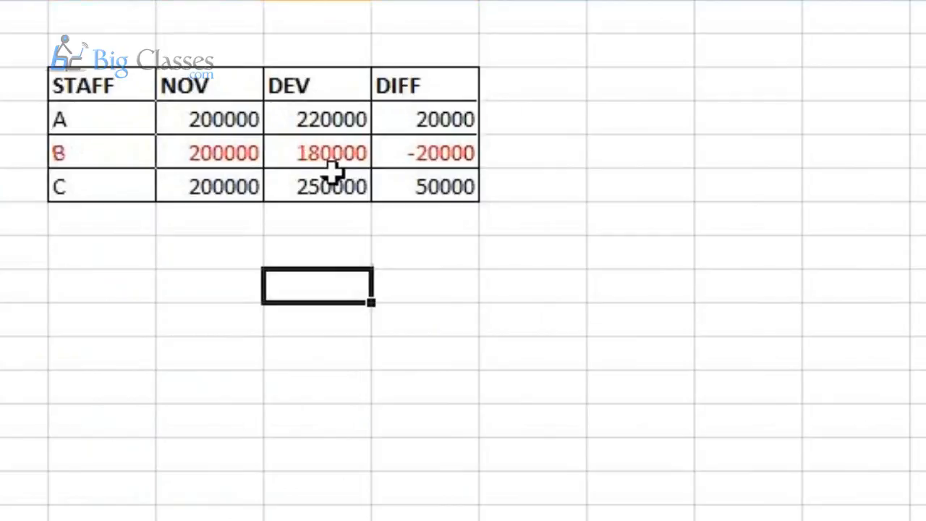
click(356, 107)
click(442, 161)
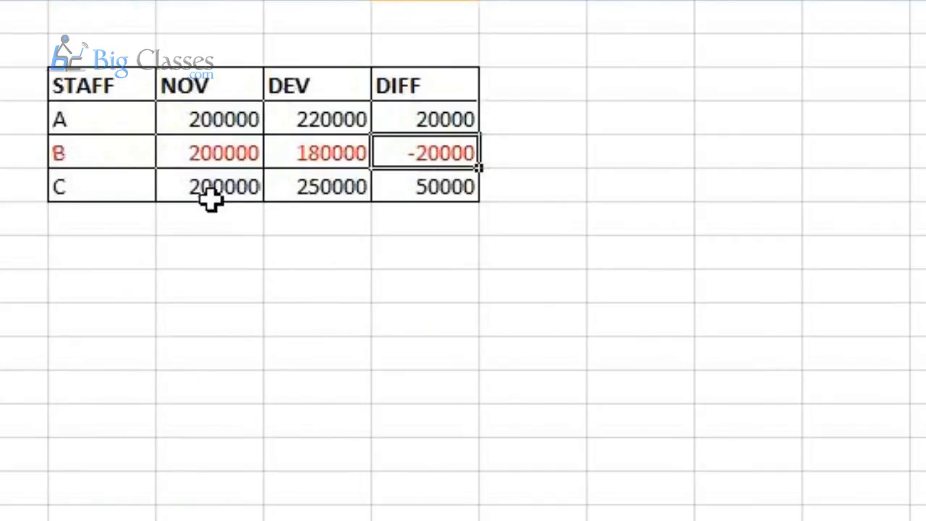
drag(41, 60, 515, 210)
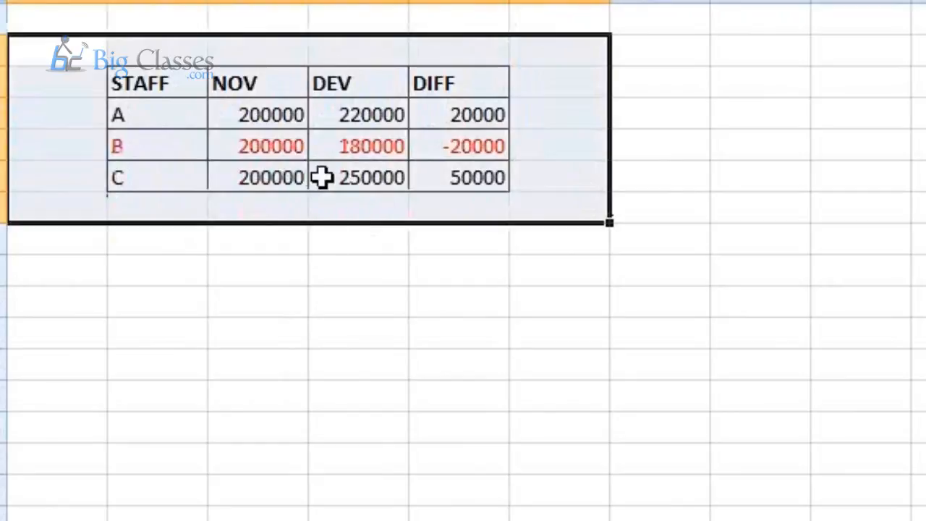
- Start a second table below the staff table by entering the row labels X, Y and Z in the STAFF column
click(165, 340)
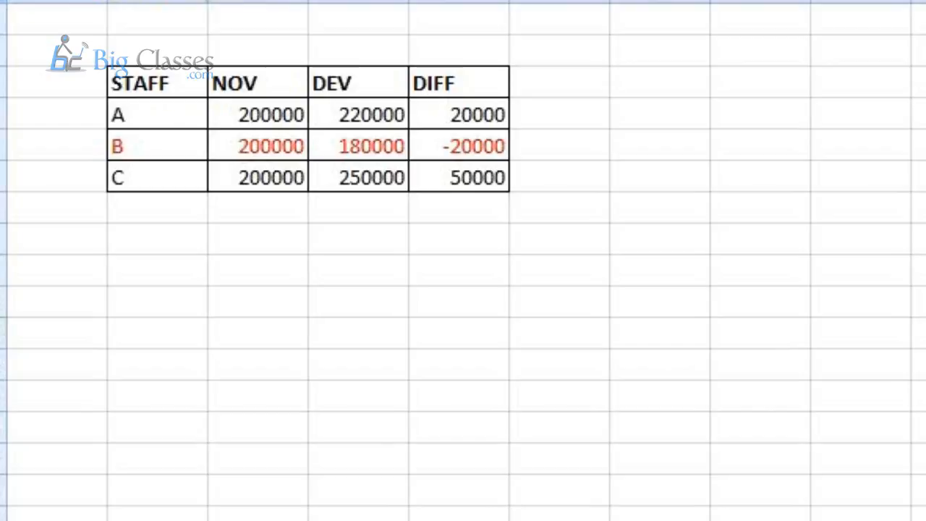
click(166, 287)
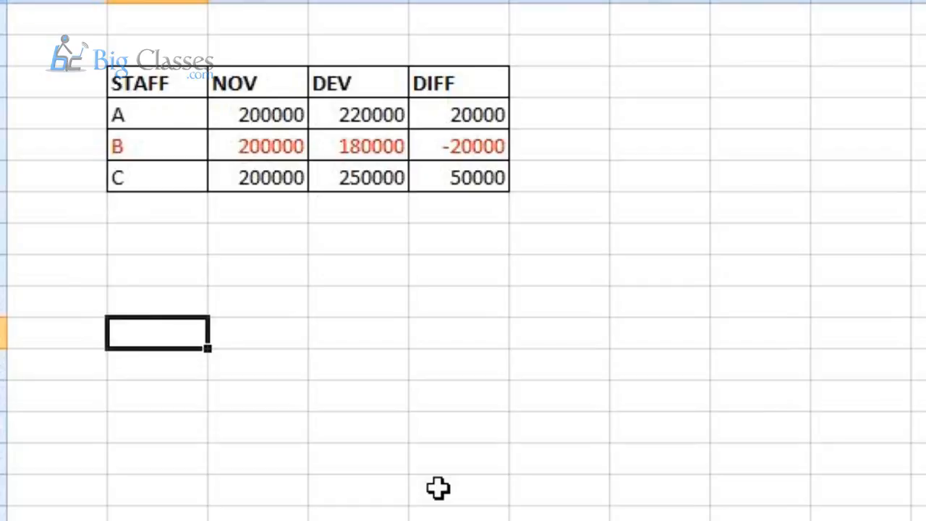
key(Down)
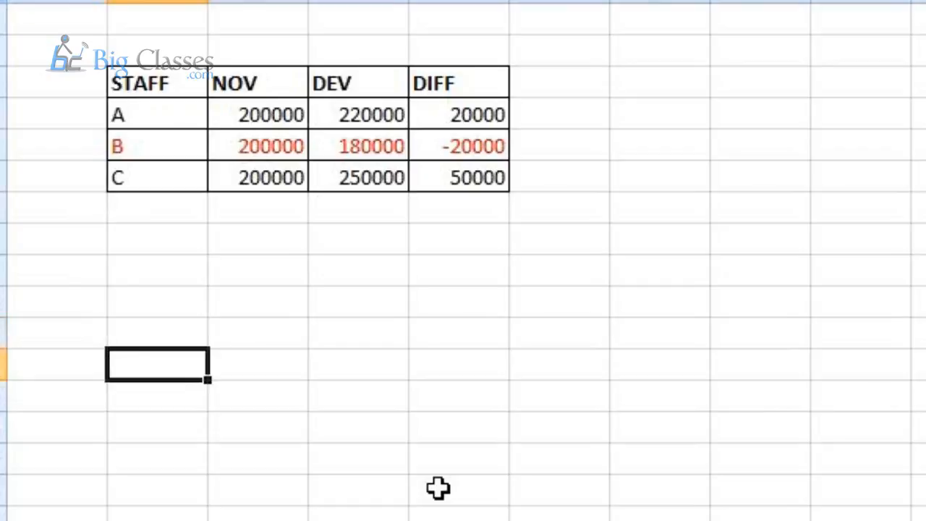
text(X)
key(Return)
text(Y)
key(Return)
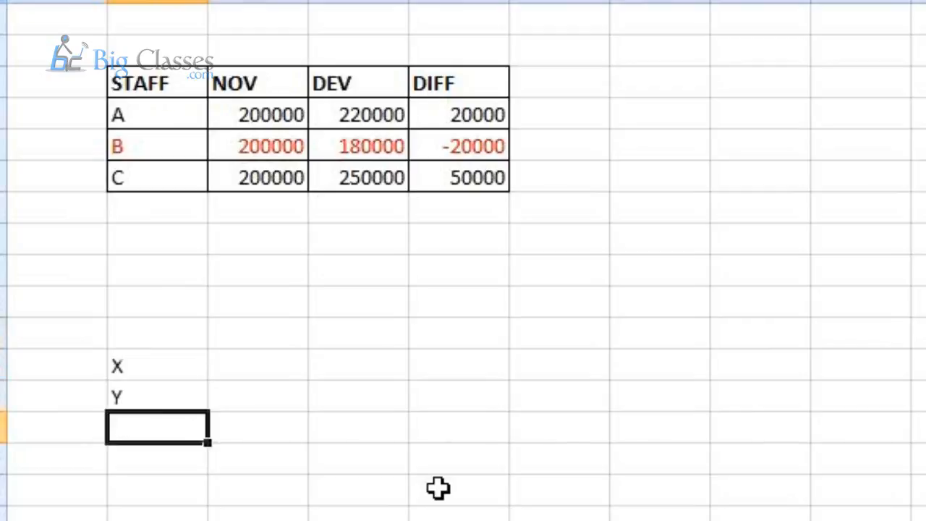
text(Z)
key(Return)
- Enter the column headers PRICE, SERV and DURATION in the row above the X label
key(Up)
key(Up)
key(Up)
key(Up)
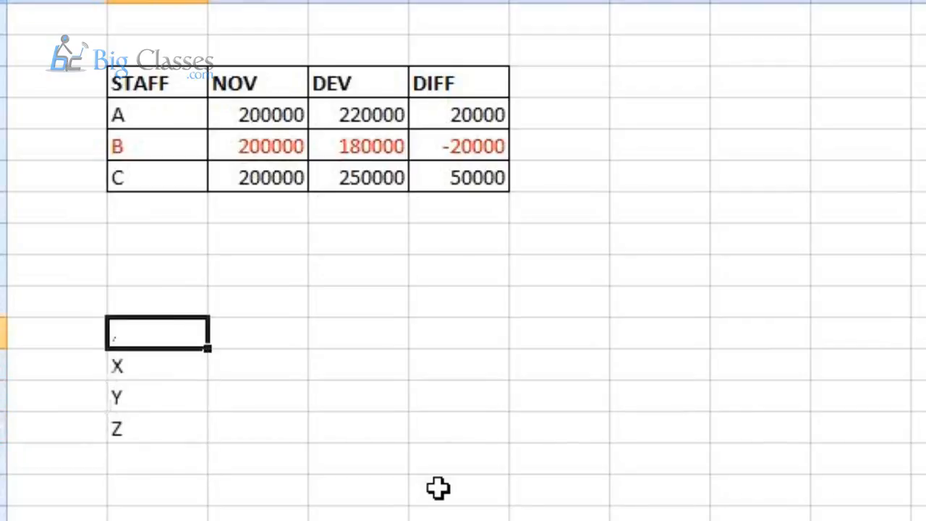
key(Right)
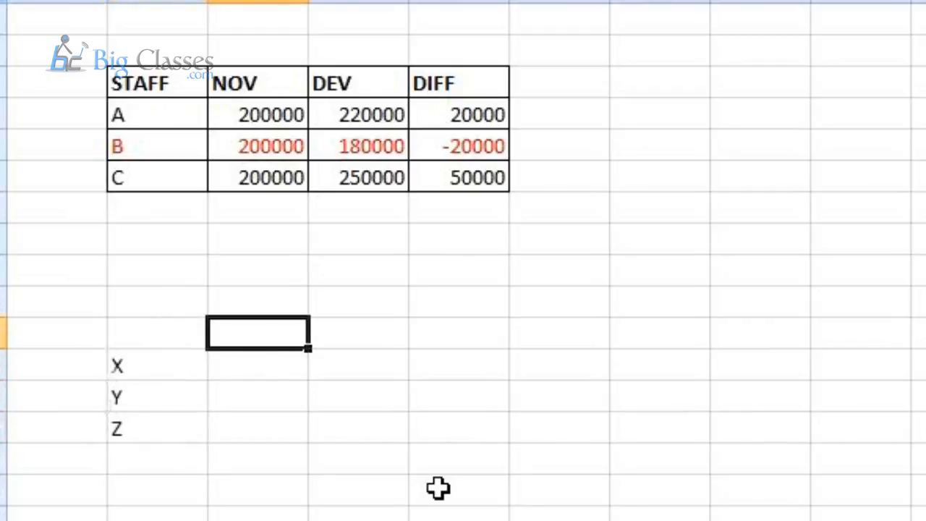
text(PRICE)
key(Right)
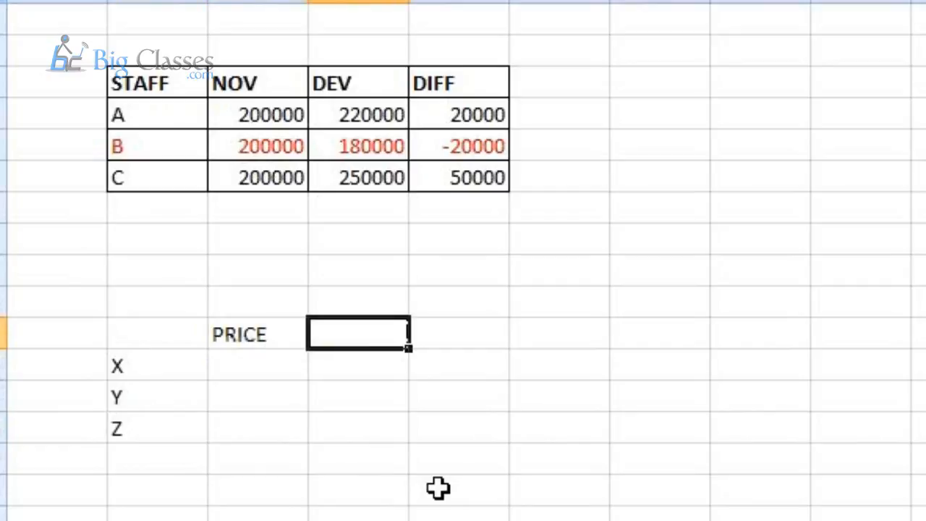
text(SERV)
key(Right)
text(DUR)
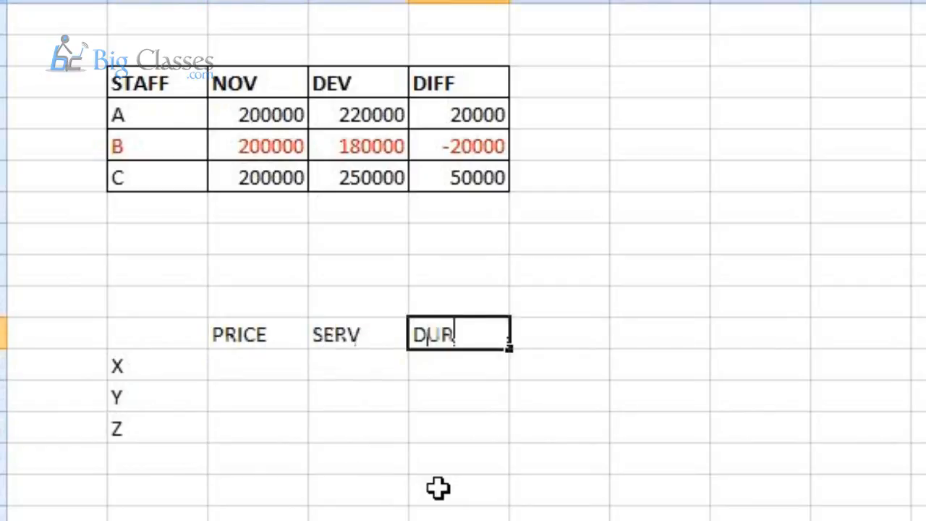
text(ATION)
- Add a rating legend below the second table, in the PRICE column, reading "1- BEST" and "5 - WORST"
key(Down)
key(Left)
key(Left)
key(Down)
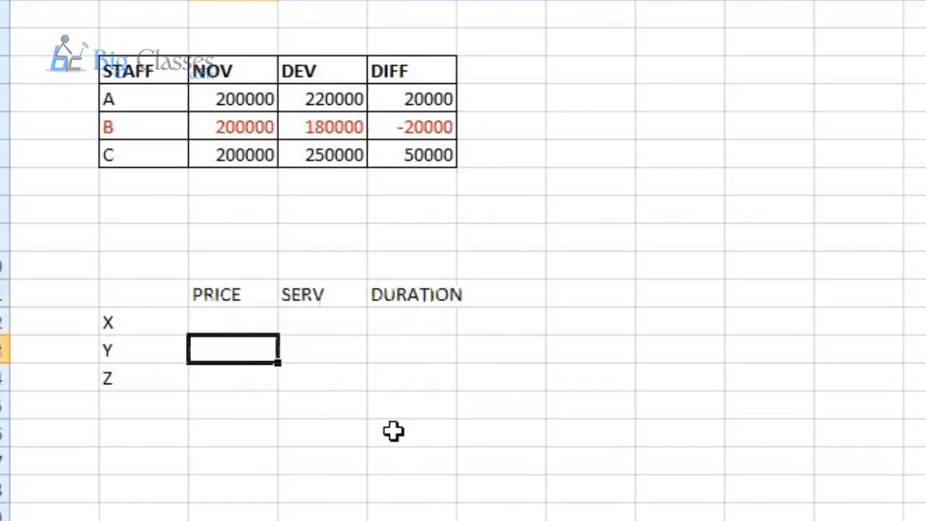
key(Down)
key(Down)
key(Down)
text(1-)
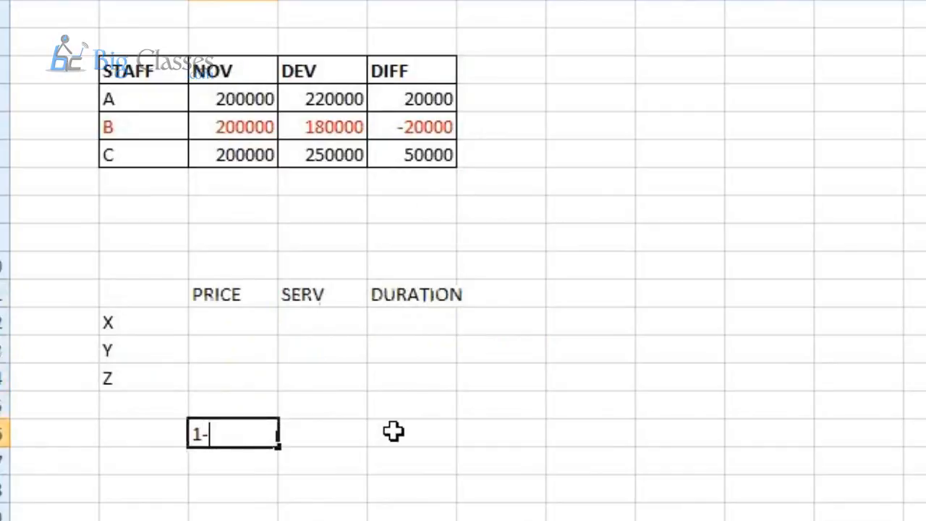
text( BEST)
key(Return)
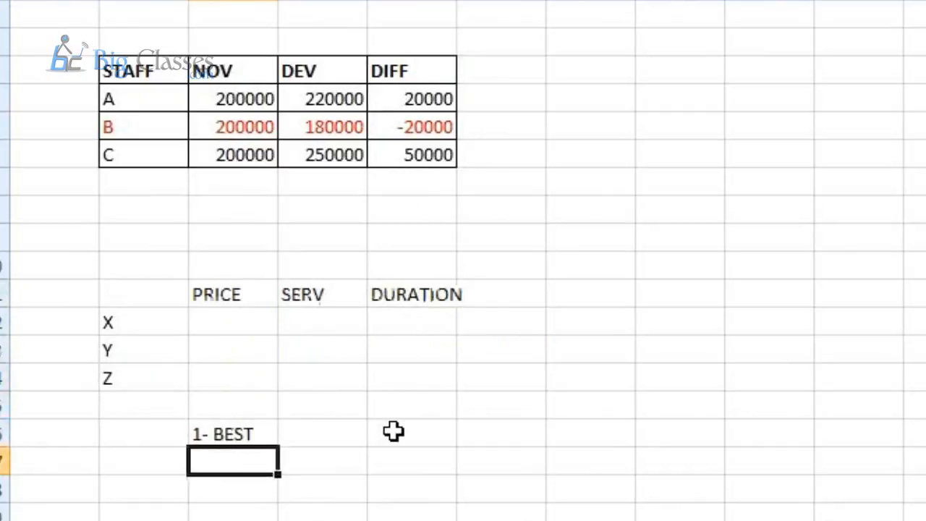
text(5 - W)
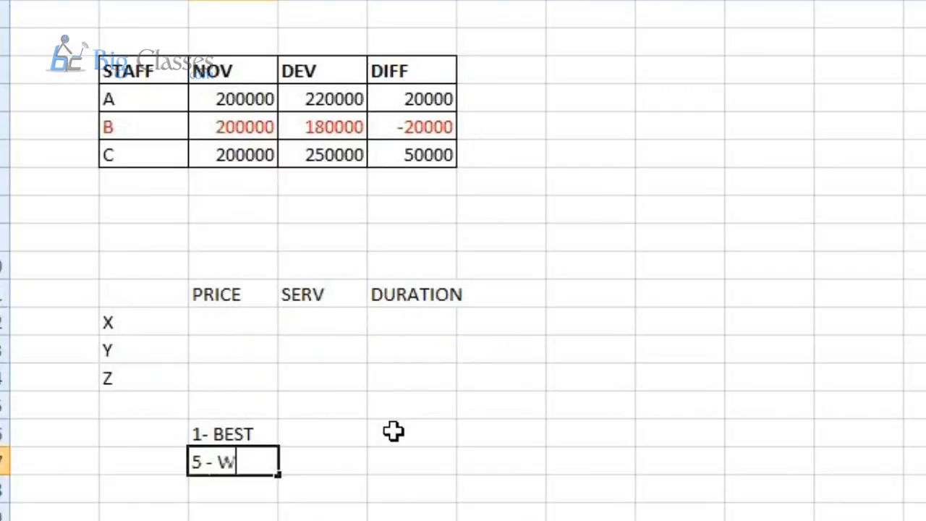
text(ORST)
- Enter X's ratings as 5 for PRICE, 3 for SERV and 1 for DURATION
key(Up)
key(Up)
key(Up)
key(Up)
key(Up)
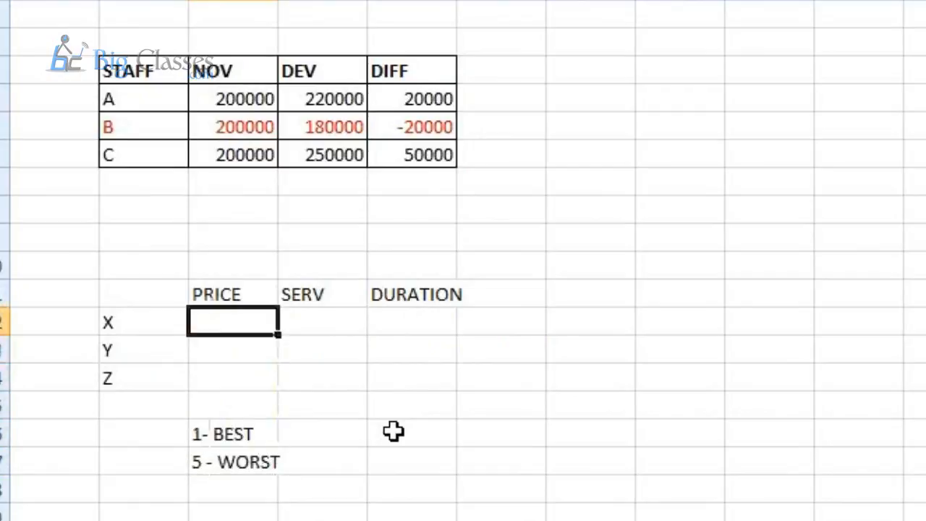
text(5)
key(Right)
text(3)
key(Tab)
text(1)
key(Return)
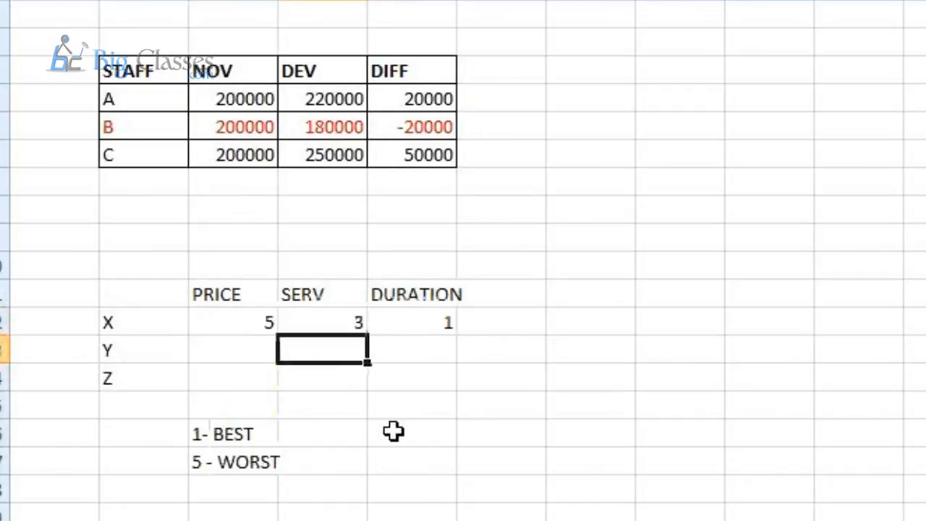
- Enter a rating of 3 for Y under each of PRICE, SERV and DURATION
key(Left)
text(3)
key(Right)
text(3)
key(Right)
text(3)
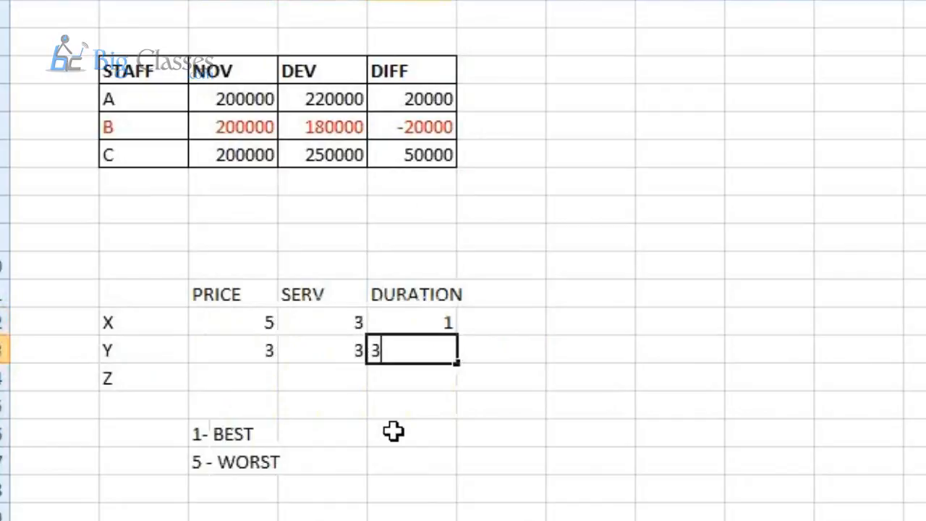
key(Right)
- Enter Z's ratings as 1 for PRICE, 5 for SERV and 3 for DURATION
key(Down)
key(Left)
key(Left)
key(Left)
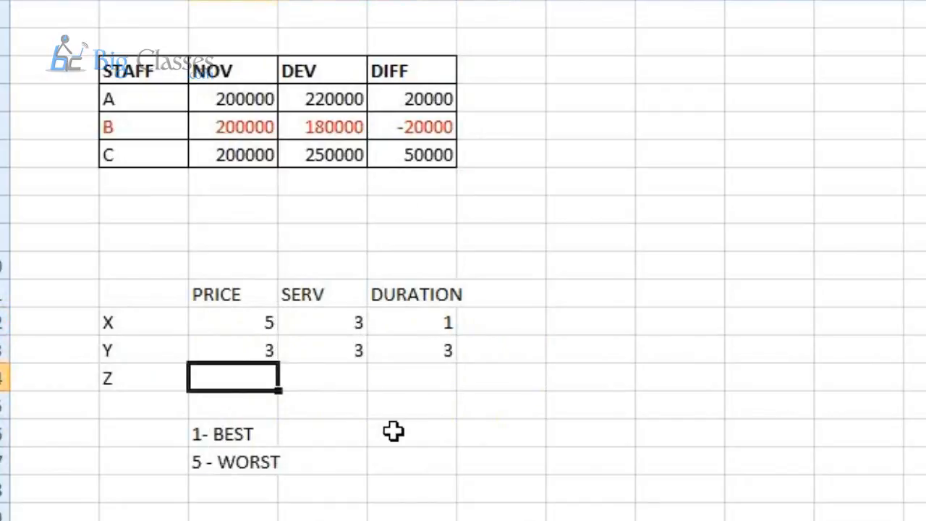
text(1)
key(Right)
text(5)
key(Right)
text(3)
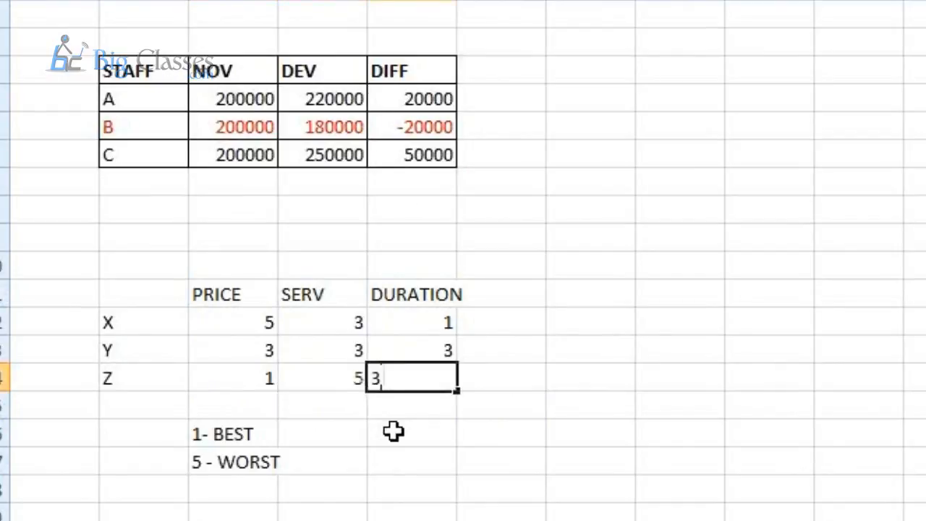
key(Right)
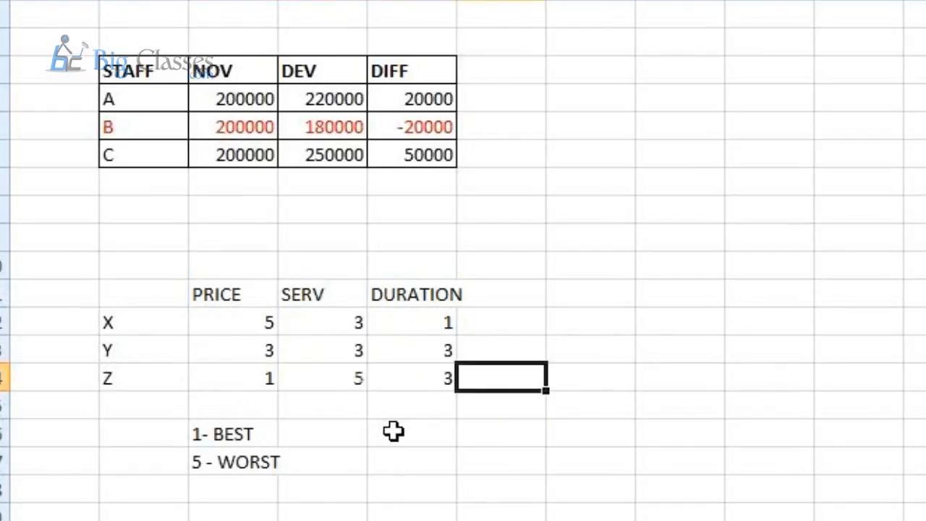
- Change Z's SERV rating to 3 and its DURATION rating to 5
key(Left)
key(Left)
text(3)
key(Right)
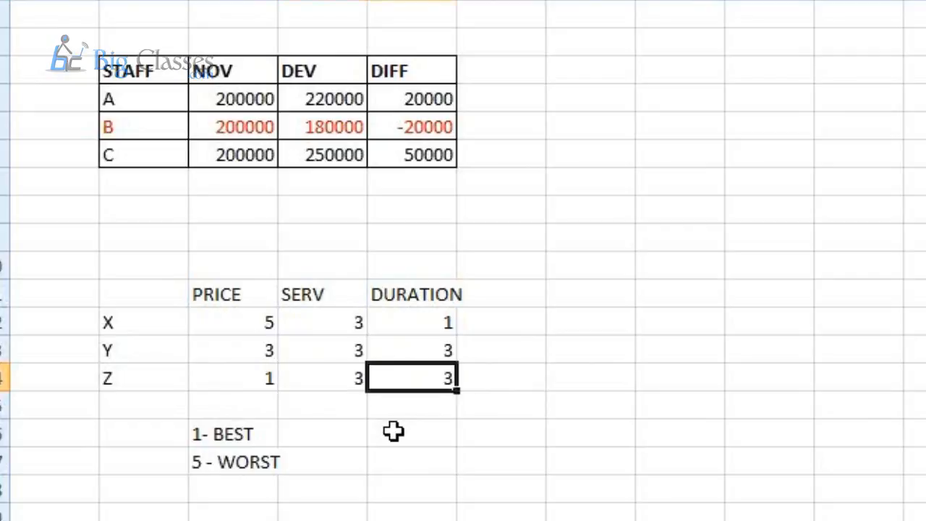
text(5)
- Apply all borders to the whole ratings table and auto-fit the width of the DURATION column
drag(124, 301, 395, 371)
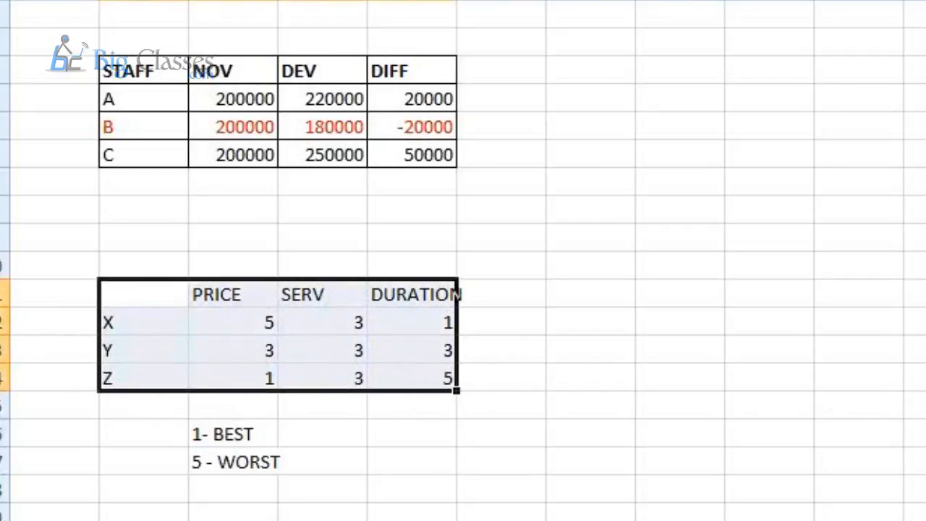
click(183, 0)
double_click(457, 0)
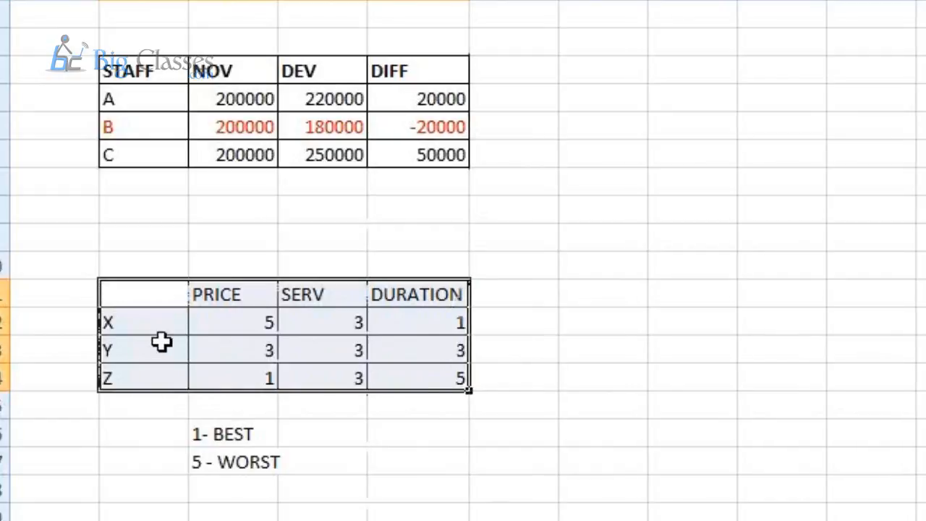
- Examine the PRICE, SERV and DURATION ratings of X, Y and Z against the best and worst legend entries
click(149, 329)
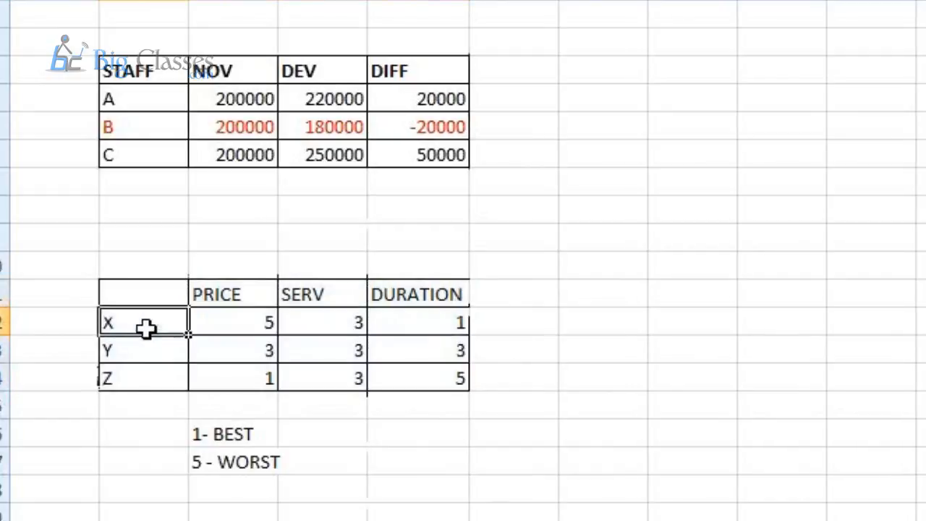
click(239, 324)
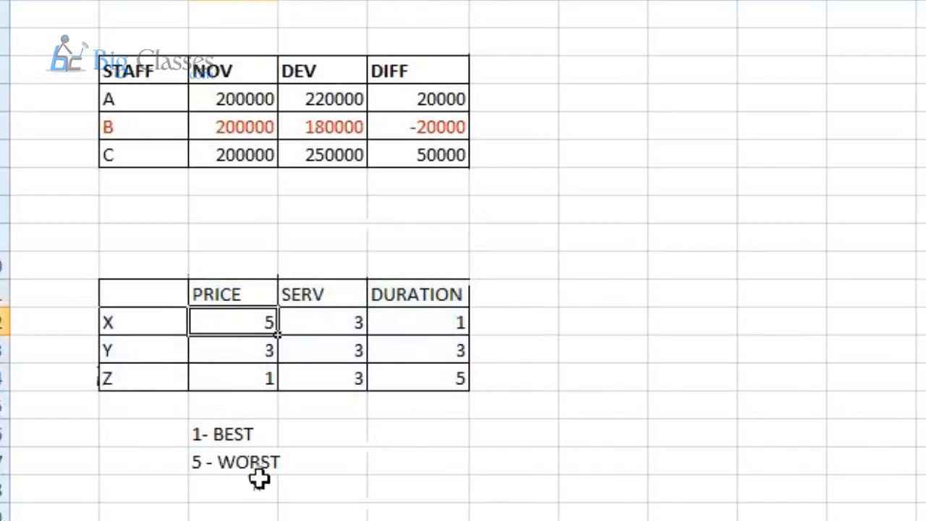
click(257, 464)
click(233, 320)
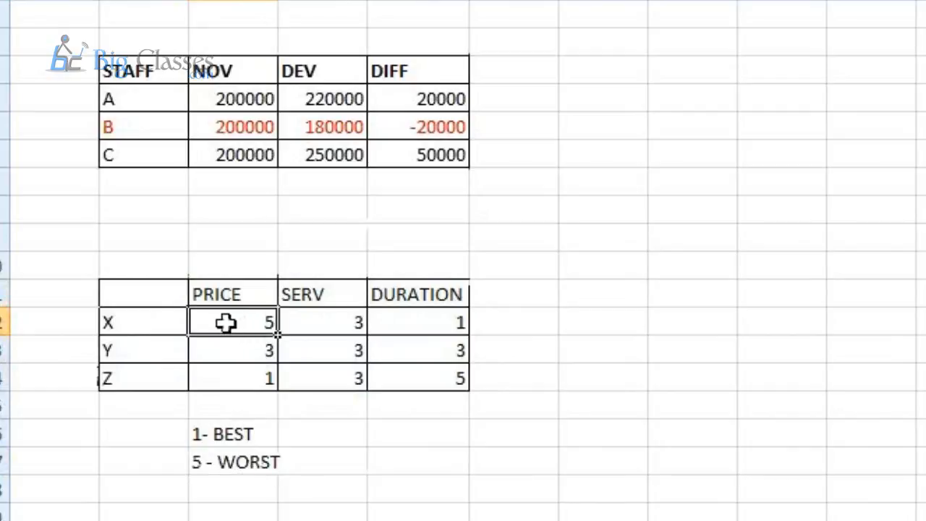
click(337, 324)
click(418, 319)
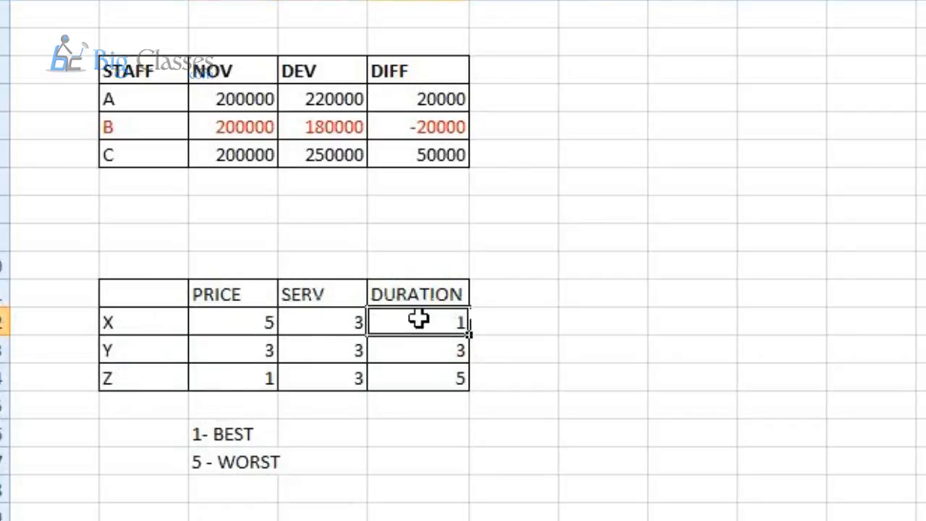
click(250, 434)
click(413, 321)
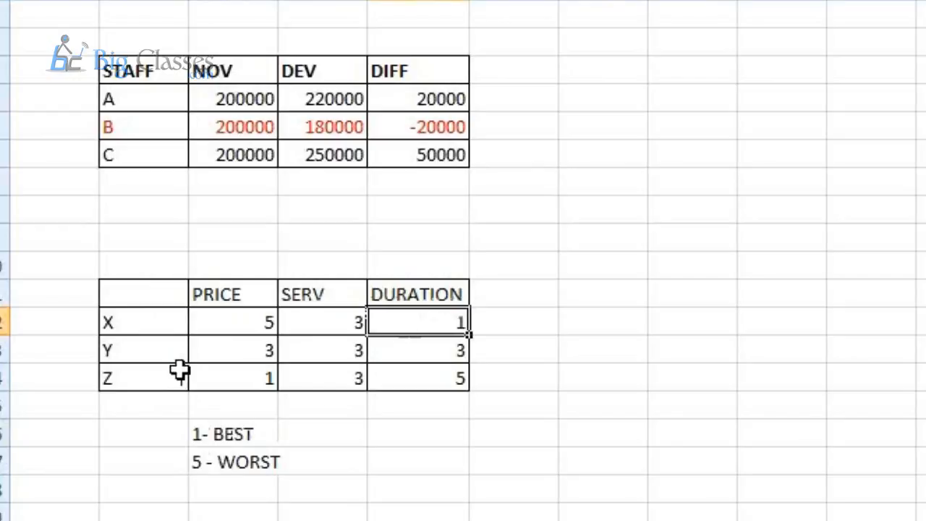
drag(205, 350, 429, 350)
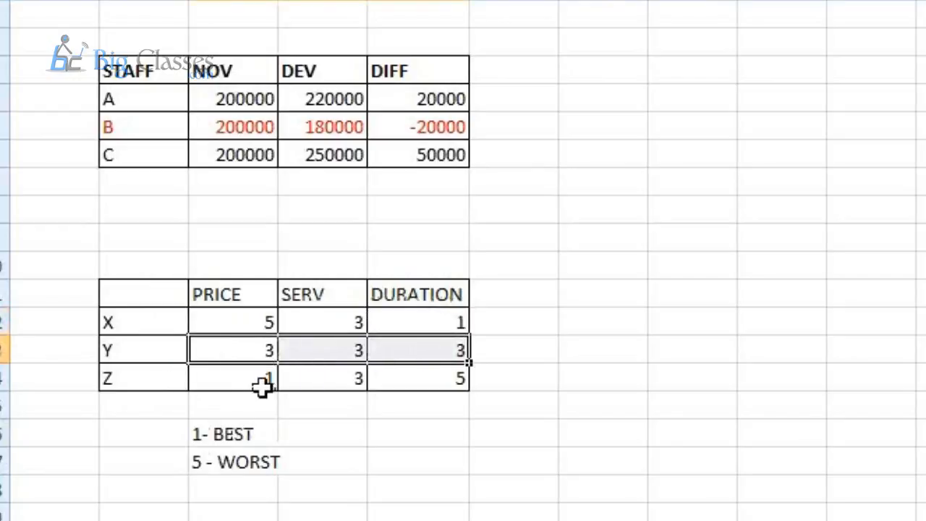
click(220, 385)
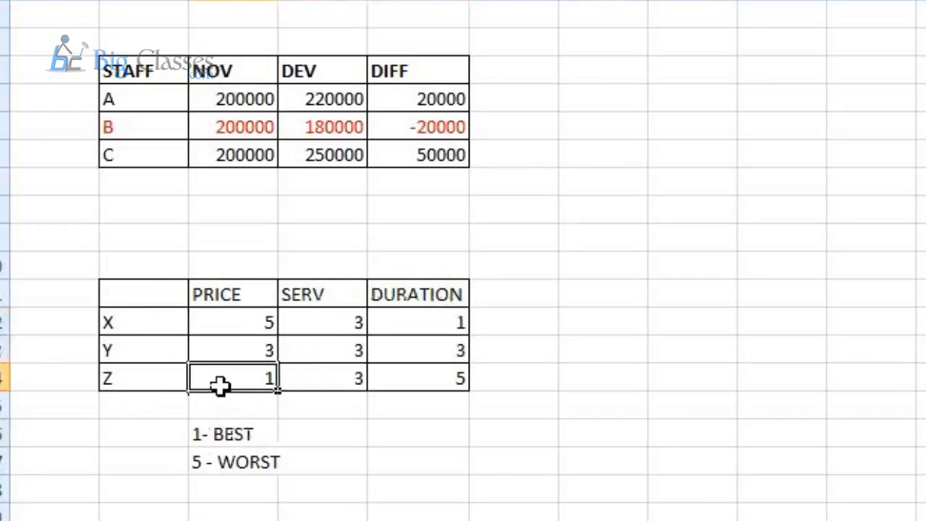
click(234, 434)
click(325, 375)
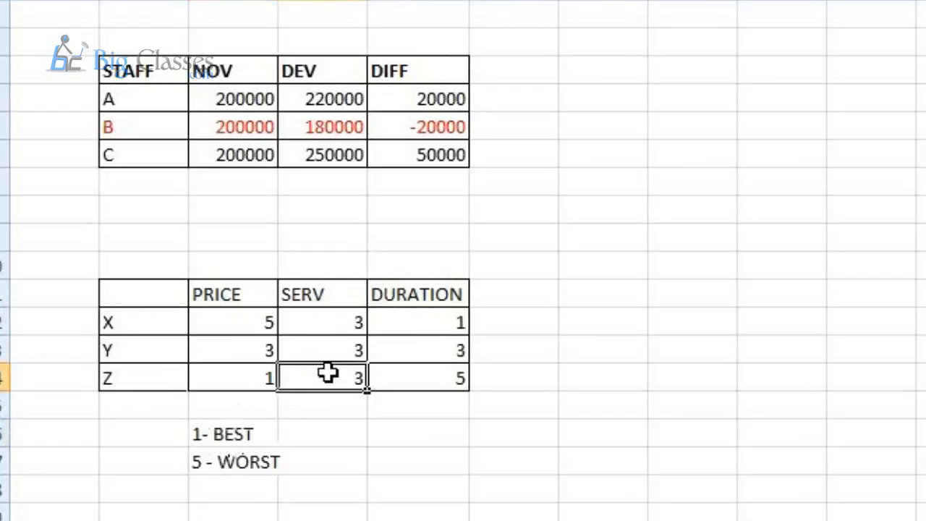
click(421, 377)
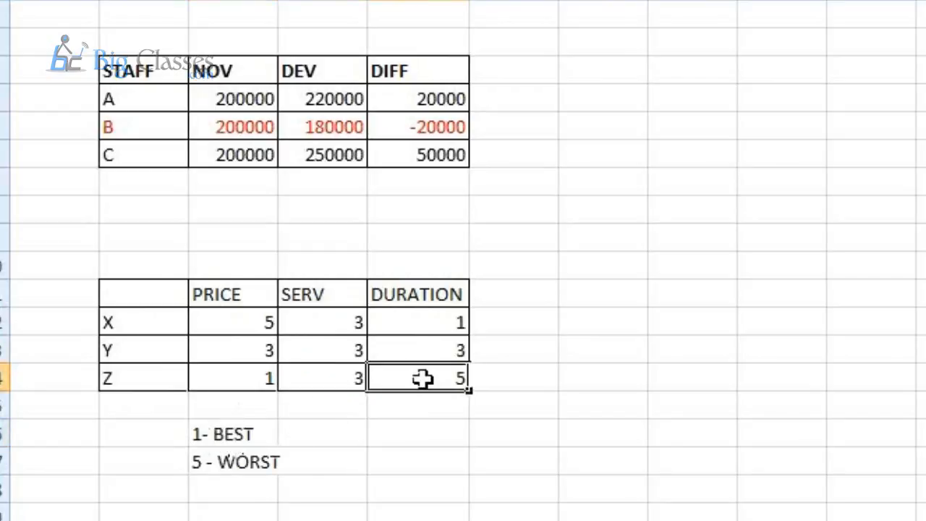
- Auto-fit the width of the PRICE column to its "5 - WORST" legend entry and return to X's DURATION rating
click(243, 463)
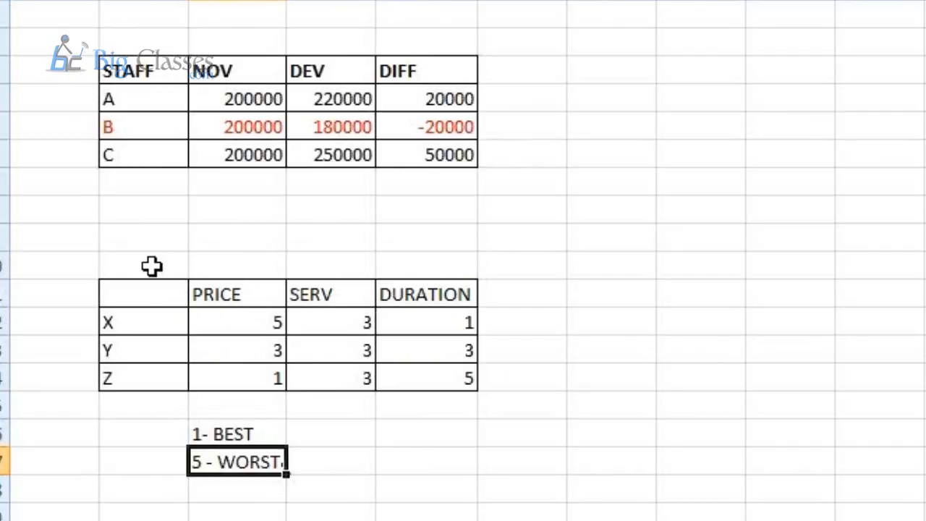
click(69, 268)
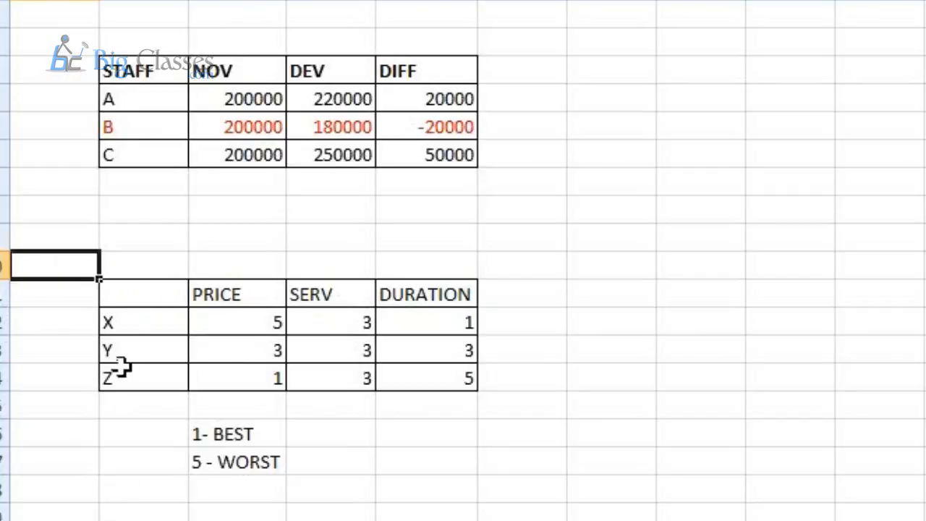
click(455, 304)
click(450, 331)
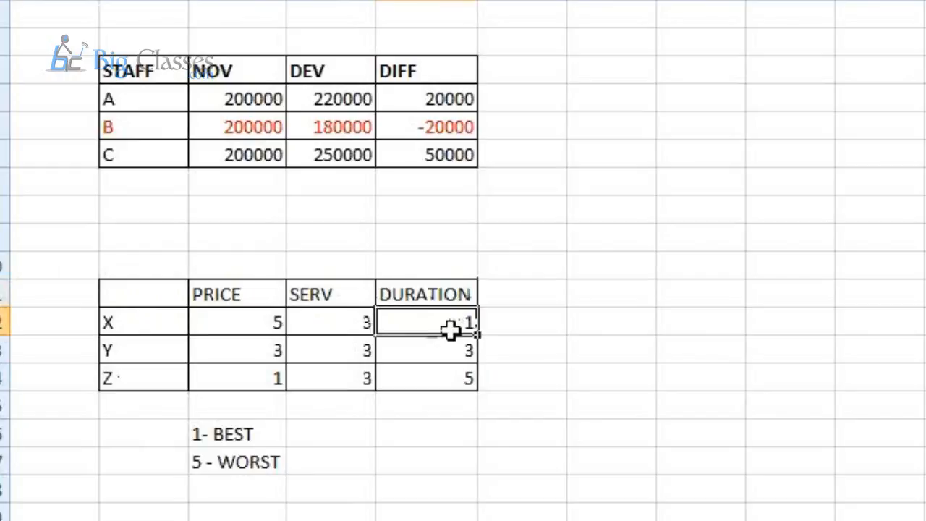
- Compare the PRICE, SERV and DURATION ratings of X and Z in the ratings table, using the best and worst legend
click(234, 322)
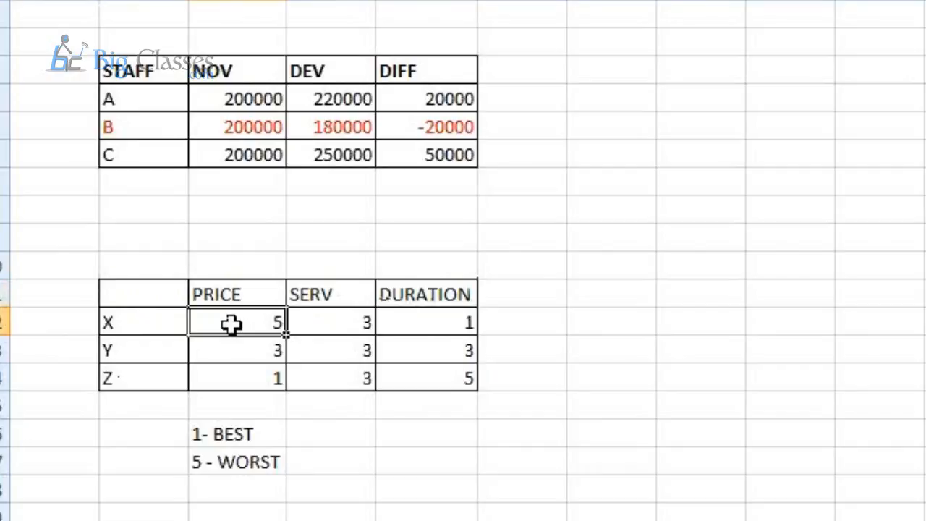
click(432, 326)
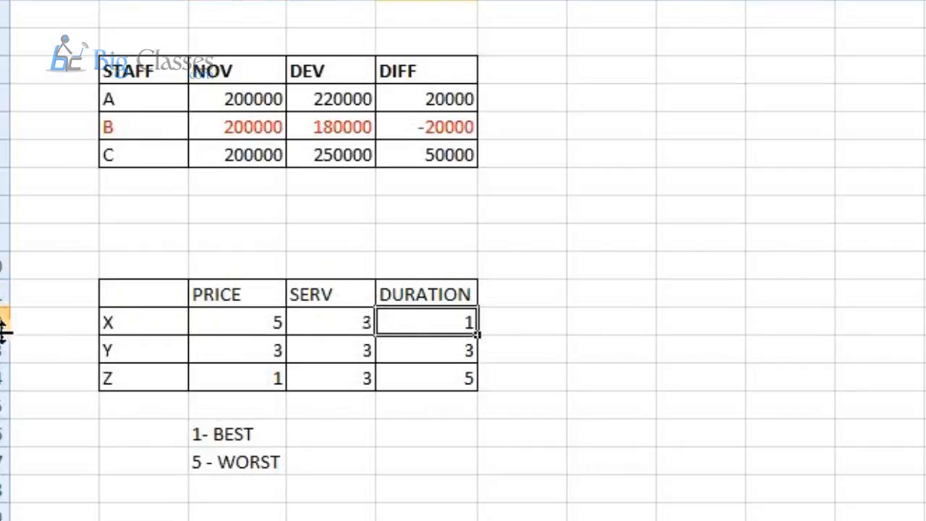
click(42, 255)
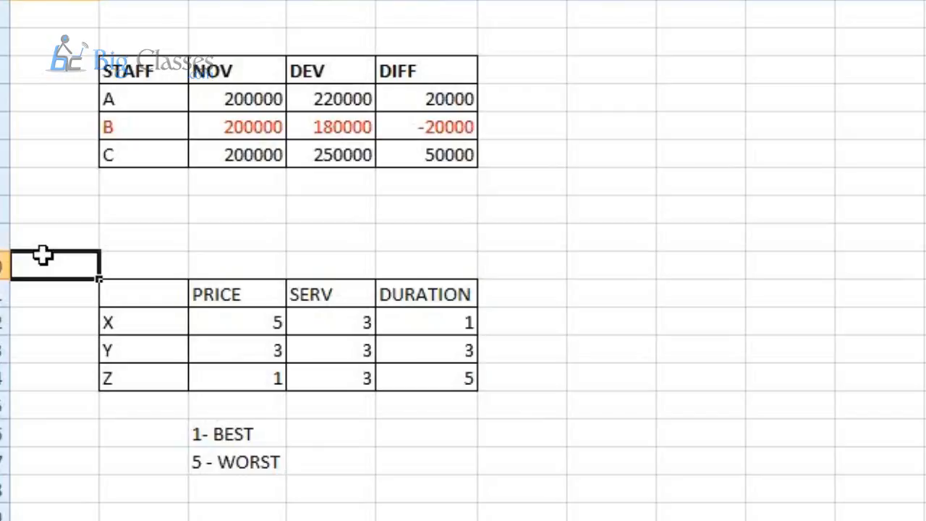
click(160, 380)
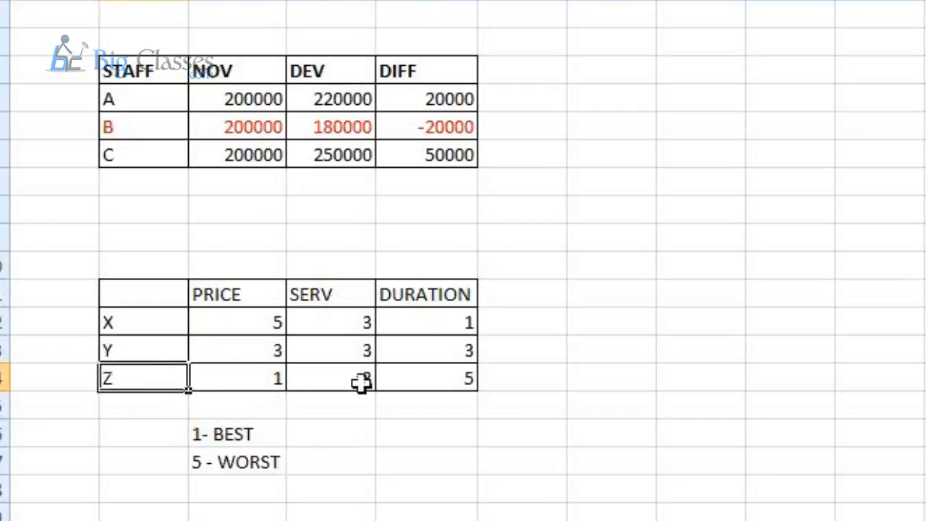
click(416, 369)
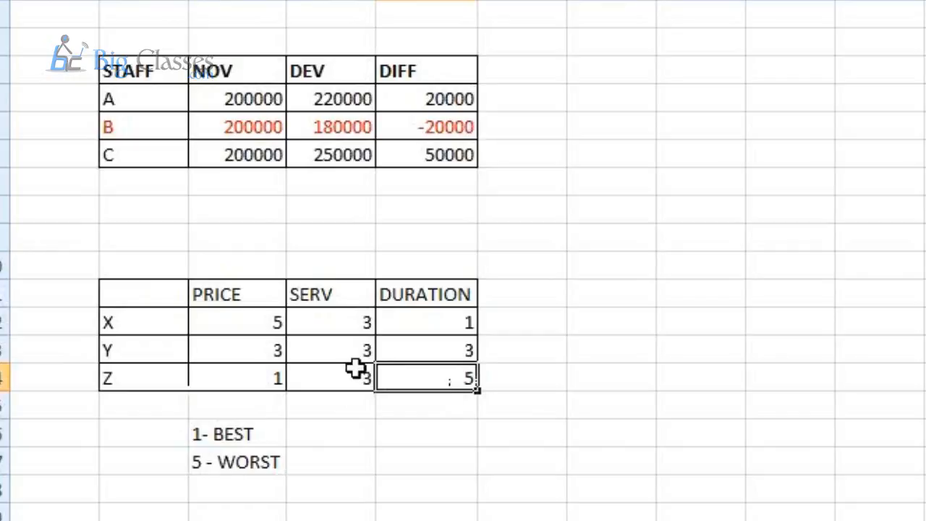
click(236, 381)
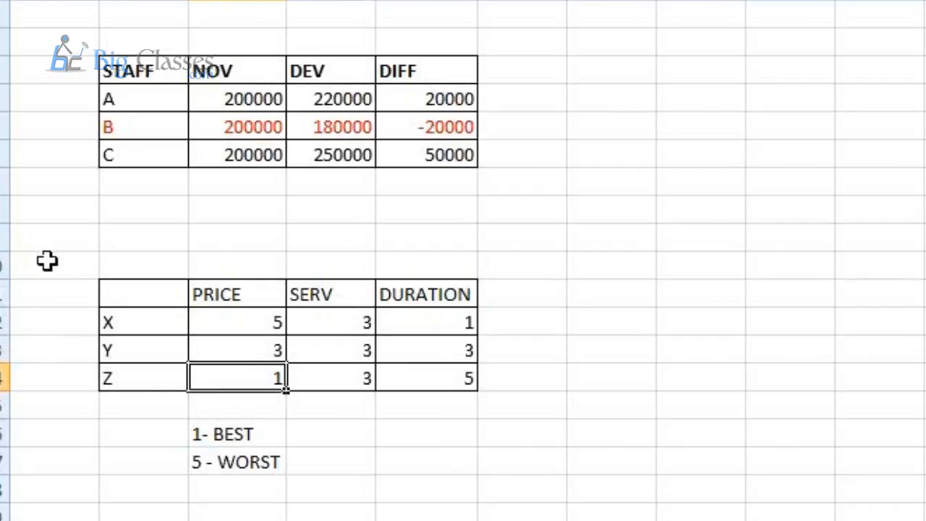
drag(79, 261, 500, 477)
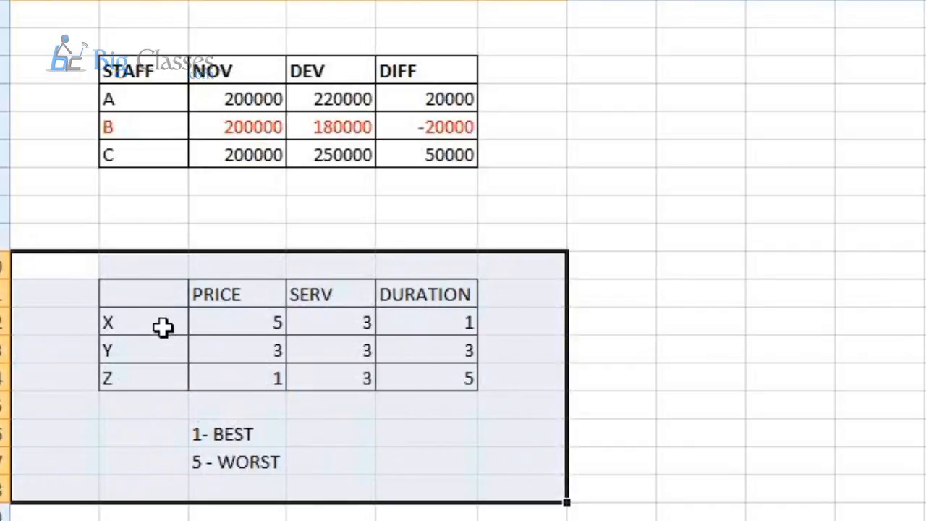
click(44, 266)
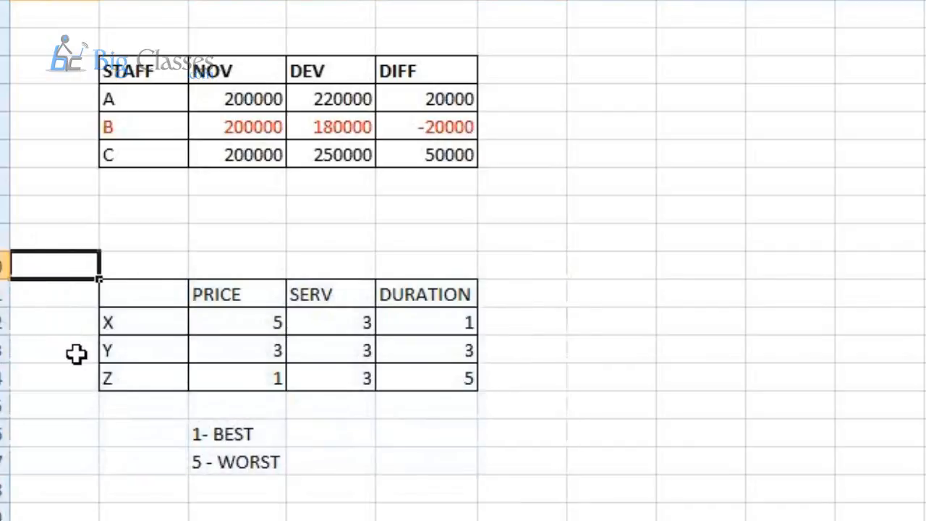
click(128, 383)
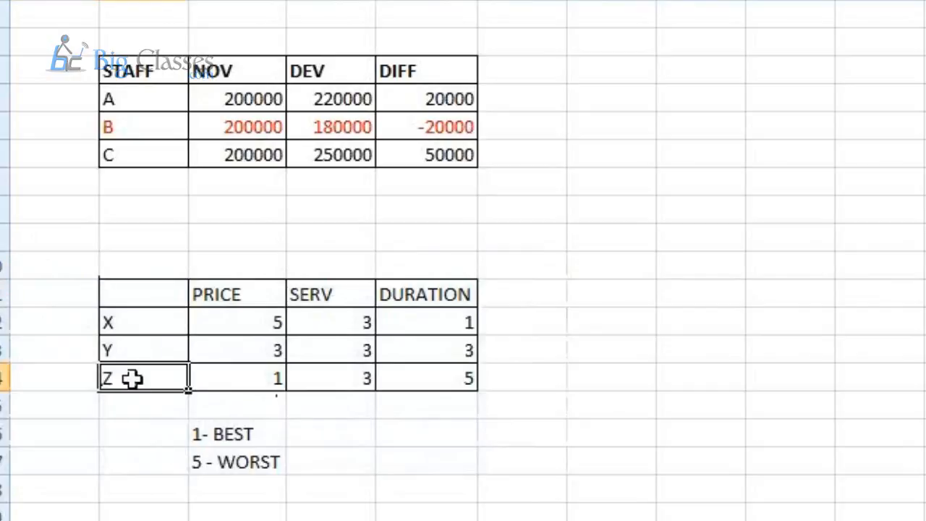
click(211, 374)
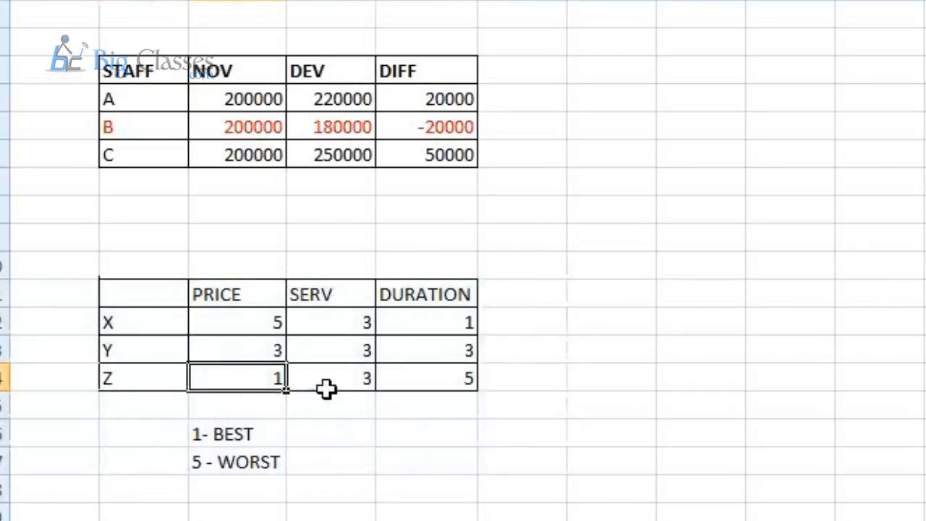
click(443, 382)
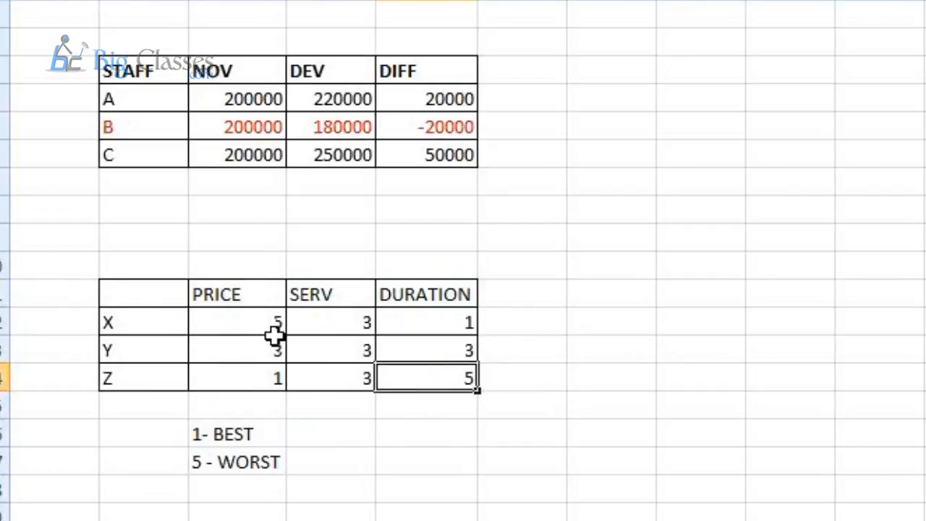
- Review the staff and ratings tables in Excel alongside the BUSINESS INTELLIGENCE TOOL bullet in PowerPoint, placing the cursor at that bullet's end
drag(49, 36, 491, 519)
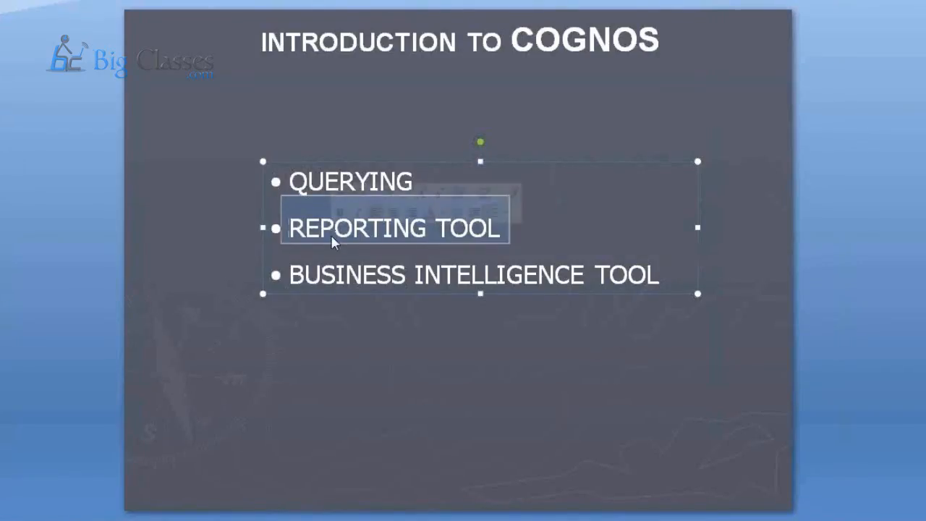
triple_click(330, 272)
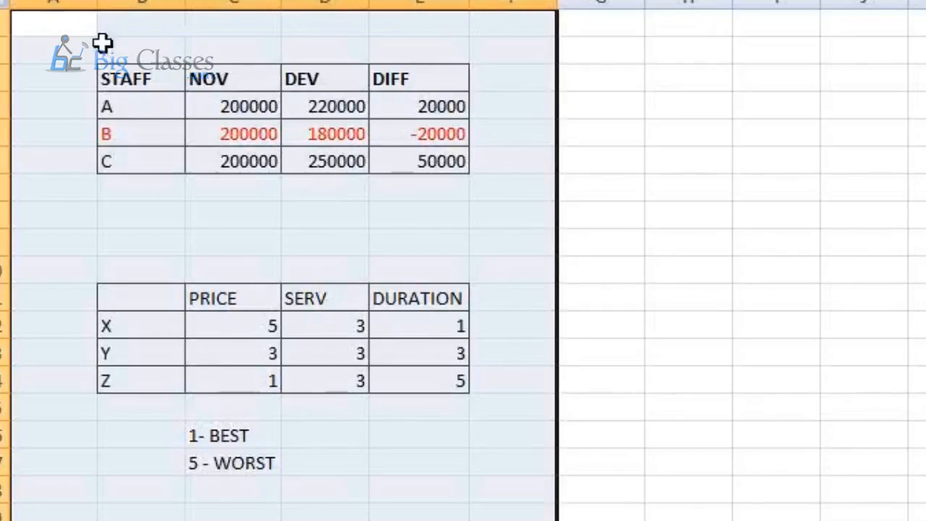
drag(73, 50, 485, 181)
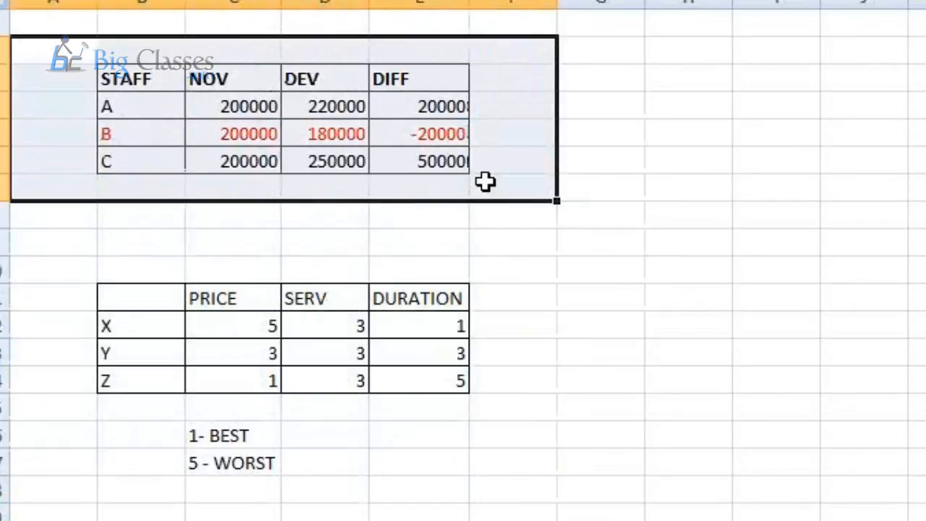
drag(50, 271, 478, 492)
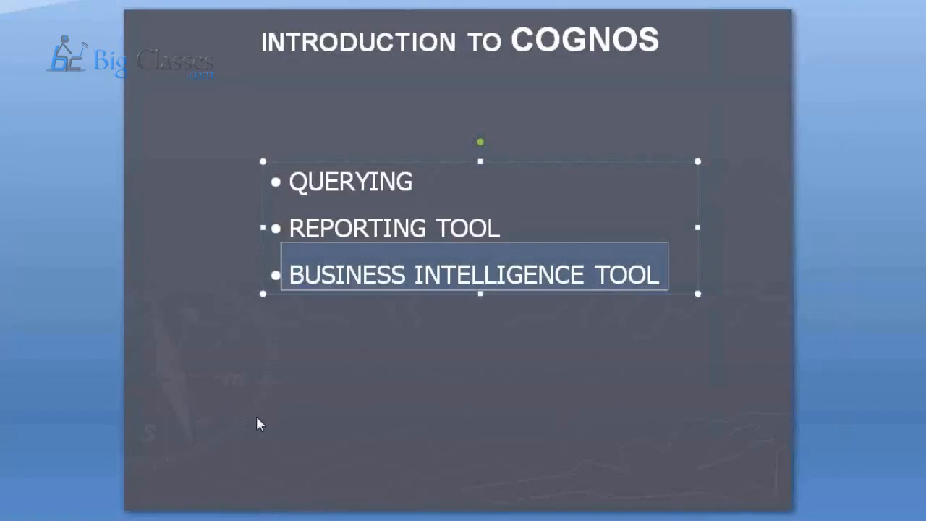
click(658, 276)
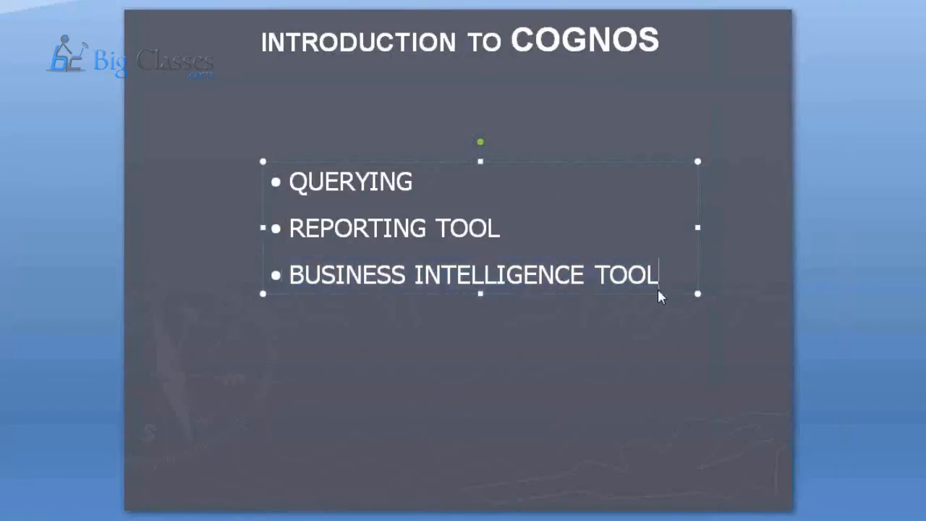